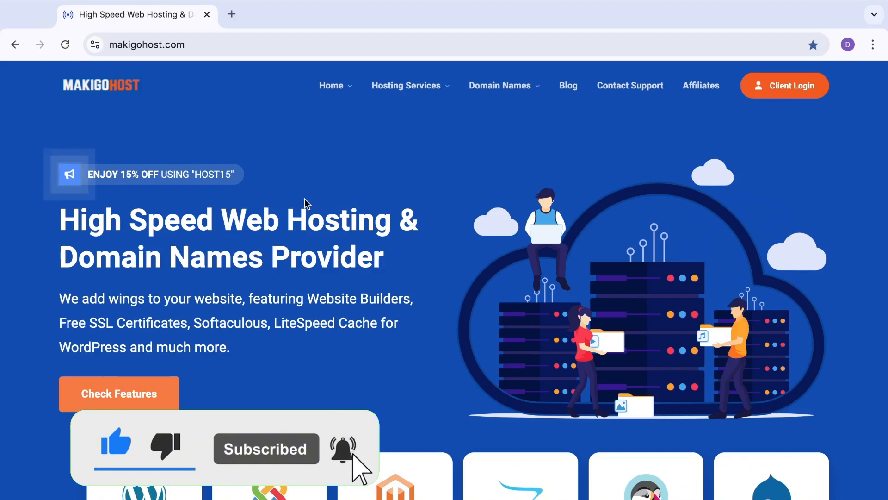
Step: Open the MakigoHost client area from the hosting provider's home page
{"action": "scroll", "coordinate": [305, 199], "scroll_direction": "down", "scroll_amount": 1}
{"action": "scroll", "coordinate": [304, 199], "scroll_direction": "up", "scroll_amount": 1}
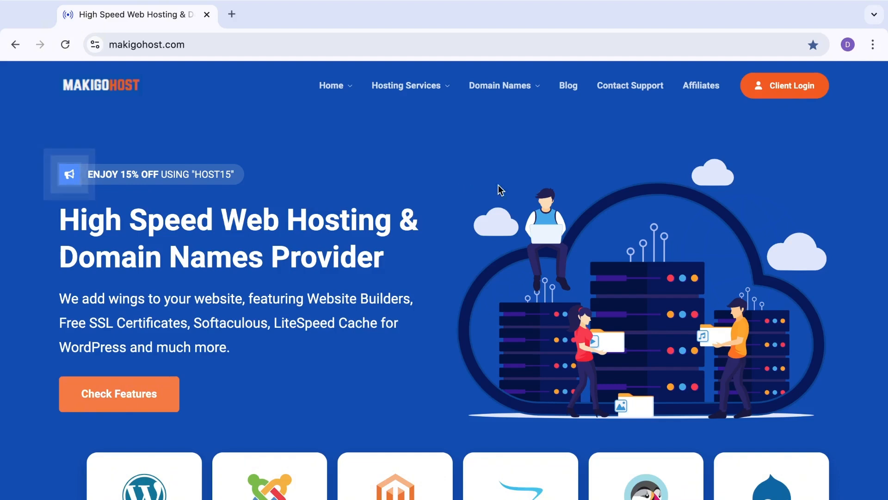
{"action": "left_click", "coordinate": [788, 93]}
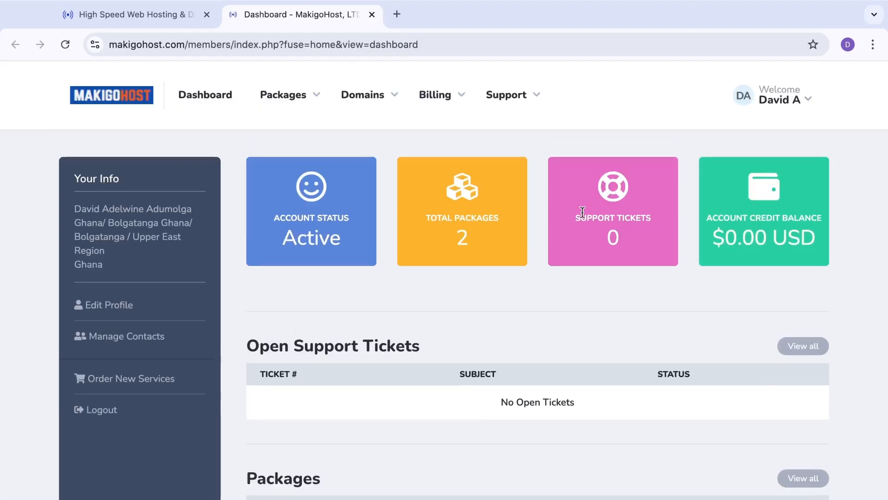
Step: Look over the client dashboard, including its account summary, support tickets, packages and domains
{"action": "scroll", "coordinate": [547, 282], "scroll_direction": "down", "scroll_amount": 1}
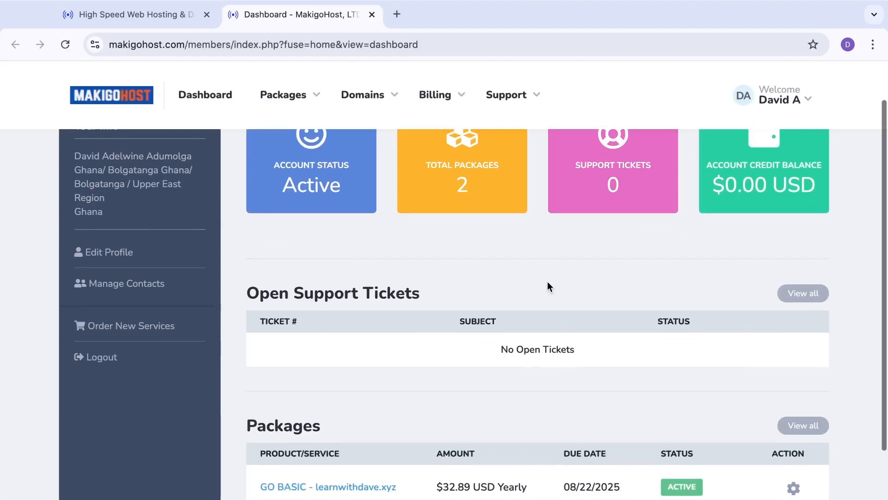
{"action": "scroll", "coordinate": [547, 281], "scroll_direction": "up", "scroll_amount": 1}
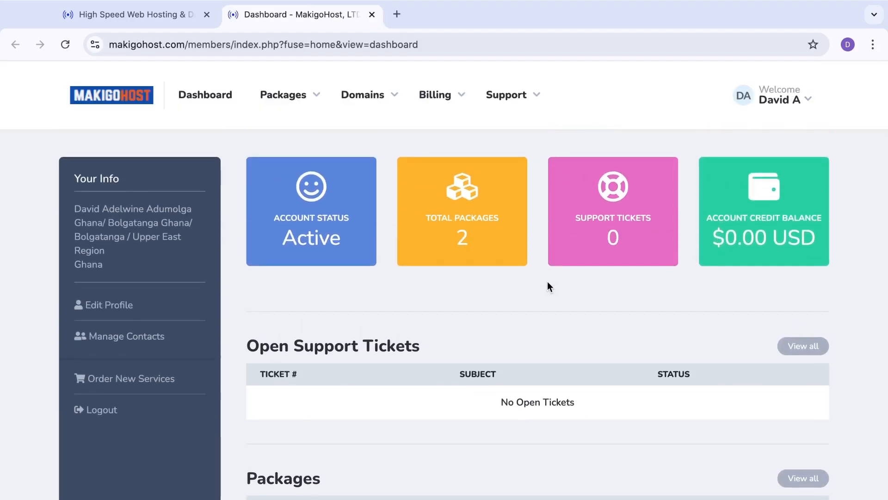
{"action": "scroll", "coordinate": [548, 281], "scroll_direction": "down", "scroll_amount": 2}
{"action": "scroll", "coordinate": [547, 281], "scroll_direction": "up", "scroll_amount": 1}
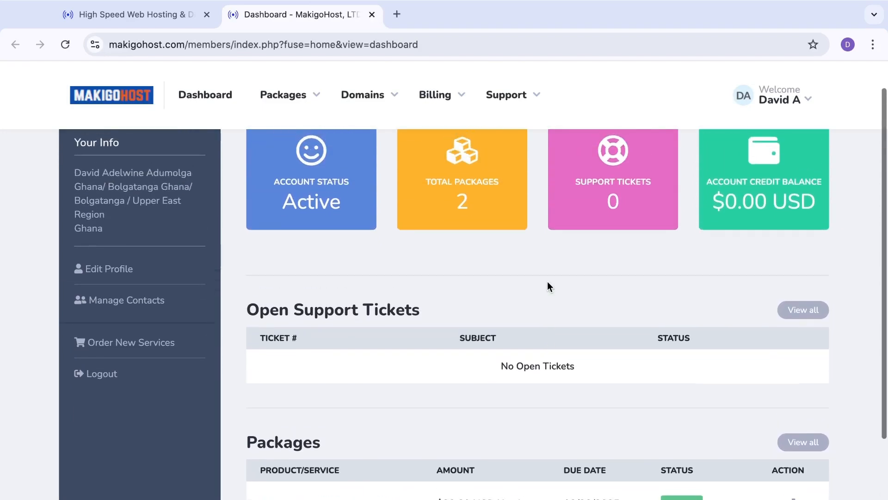
{"action": "scroll", "coordinate": [547, 281], "scroll_direction": "down", "scroll_amount": 3}
{"action": "scroll", "coordinate": [548, 286], "scroll_direction": "up", "scroll_amount": 4}
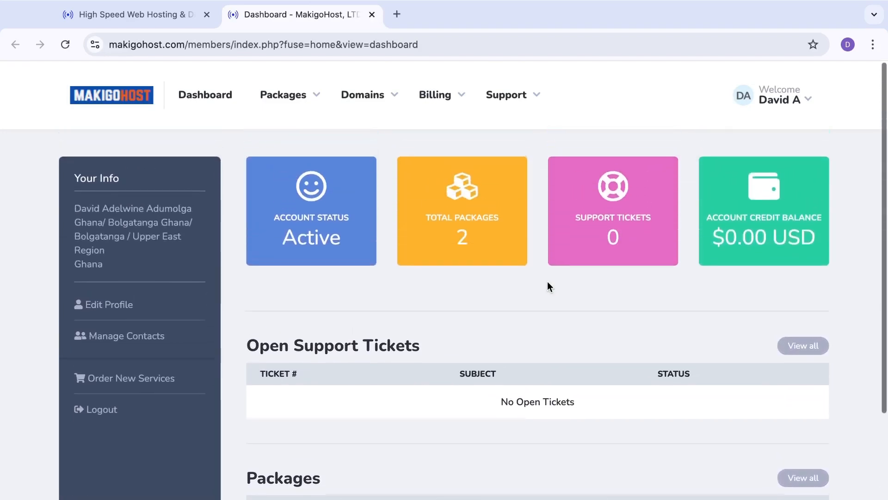
{"action": "scroll", "coordinate": [548, 287], "scroll_direction": "down", "scroll_amount": 2}
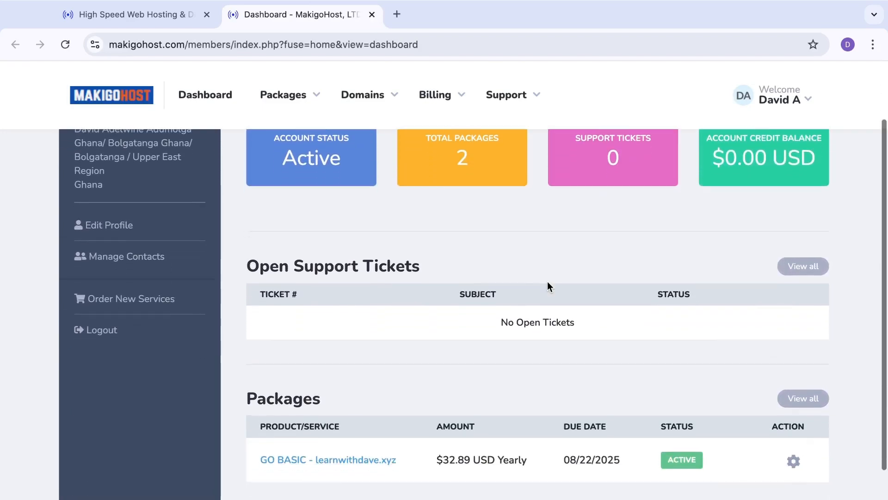
{"action": "scroll", "coordinate": [548, 287], "scroll_direction": "down", "scroll_amount": 2}
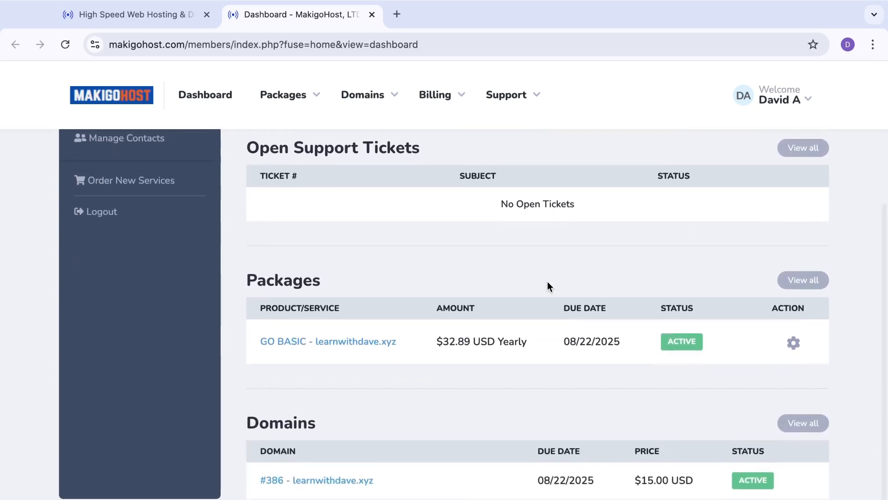
{"action": "scroll", "coordinate": [547, 282], "scroll_direction": "up", "scroll_amount": 3}
{"action": "scroll", "coordinate": [548, 286], "scroll_direction": "up", "scroll_amount": 1}
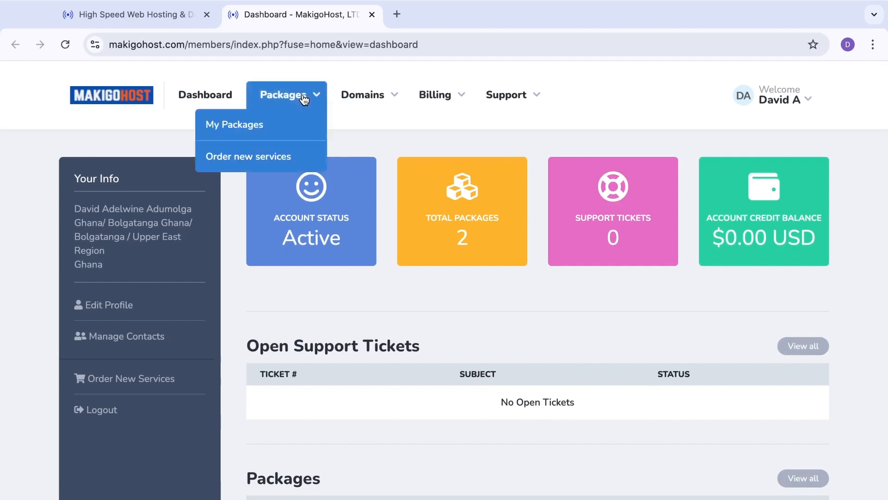
Step: Open the details of the GO BASIC package for learnwithdave.xyz and log in to its cPanel
{"action": "left_click", "coordinate": [277, 129]}
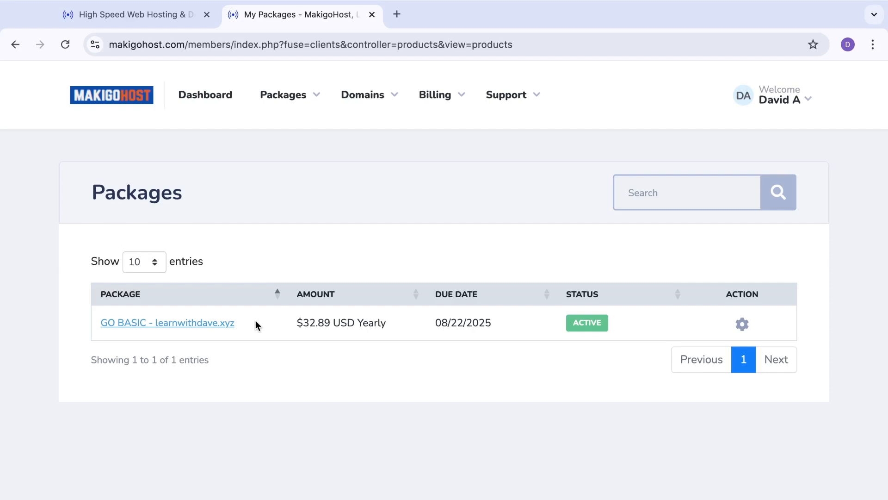
{"action": "left_click", "coordinate": [165, 325]}
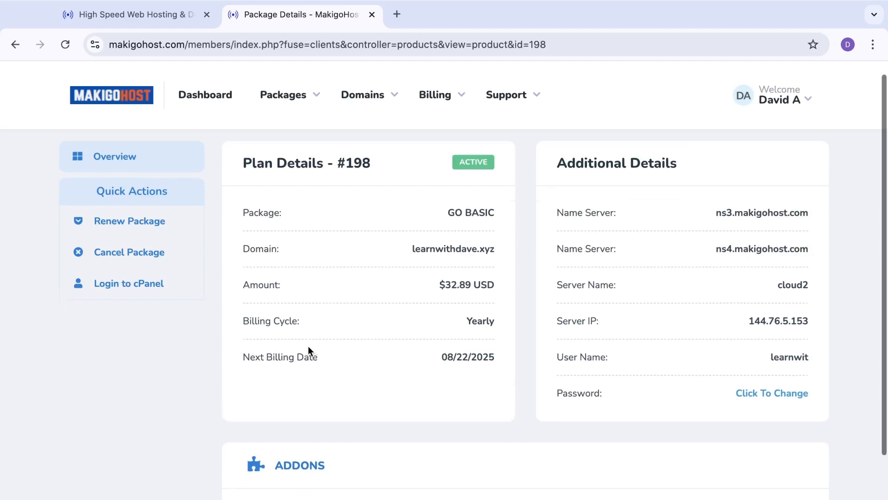
{"action": "scroll", "coordinate": [307, 351], "scroll_direction": "down", "scroll_amount": 2}
{"action": "scroll", "coordinate": [307, 351], "scroll_direction": "up", "scroll_amount": 2}
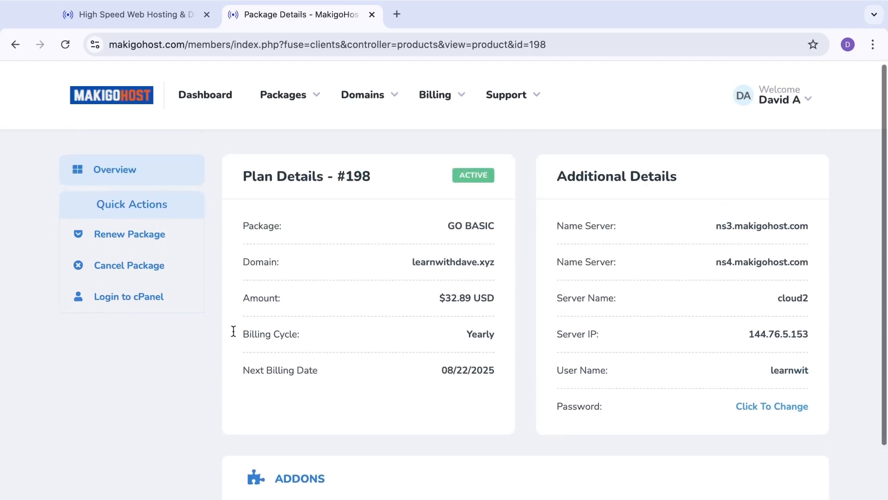
{"action": "left_click", "coordinate": [98, 298]}
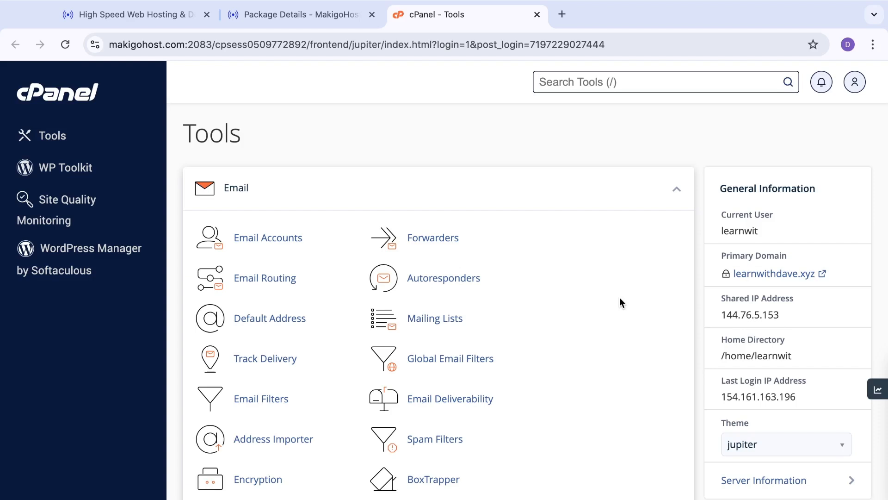
Step: Look over the cPanel tools overview and recheck where the package details page offers the cPanel login
{"action": "scroll", "coordinate": [619, 297], "scroll_direction": "down", "scroll_amount": 1}
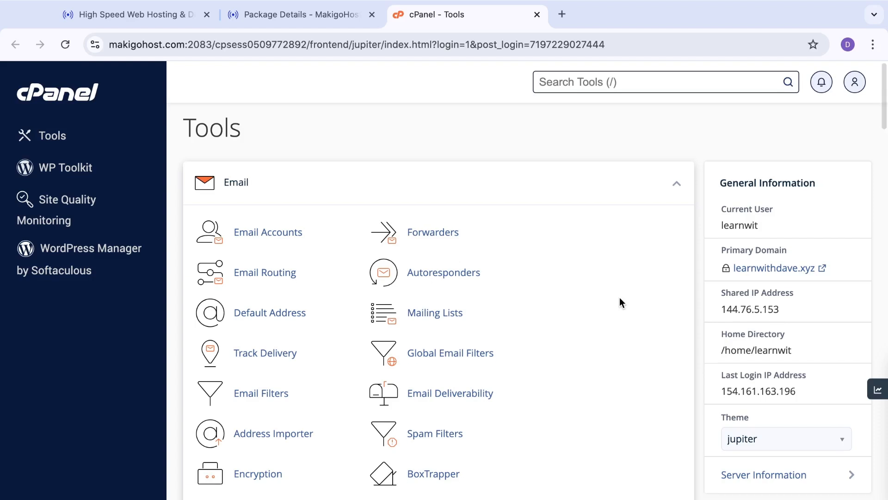
{"action": "scroll", "coordinate": [620, 297], "scroll_direction": "down", "scroll_amount": 3}
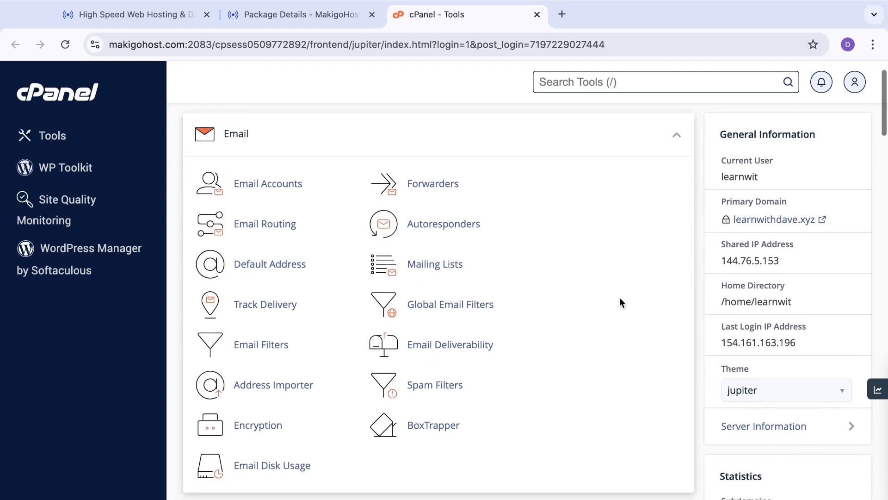
{"action": "scroll", "coordinate": [620, 298], "scroll_direction": "up", "scroll_amount": 3}
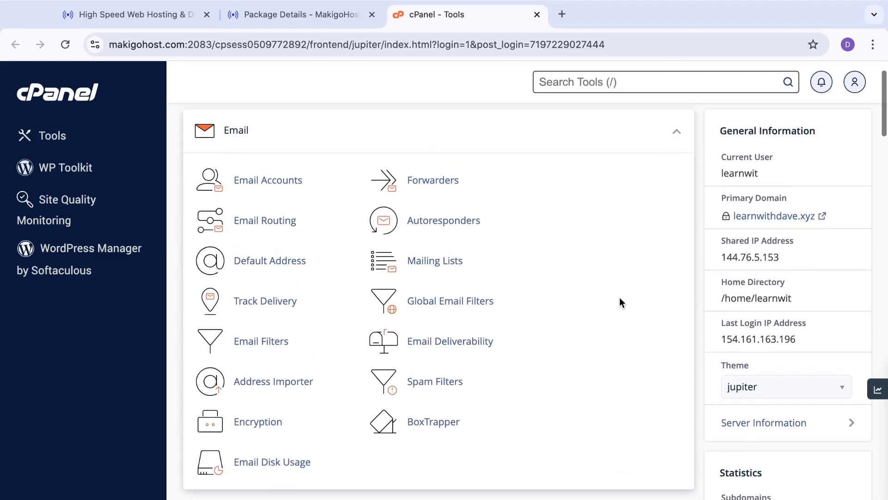
{"action": "scroll", "coordinate": [620, 298], "scroll_direction": "up", "scroll_amount": 1}
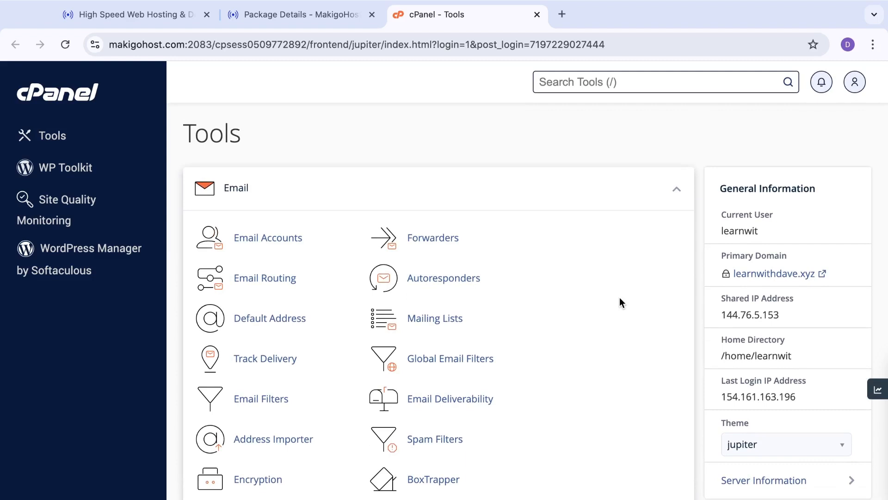
{"action": "left_click", "coordinate": [317, 24]}
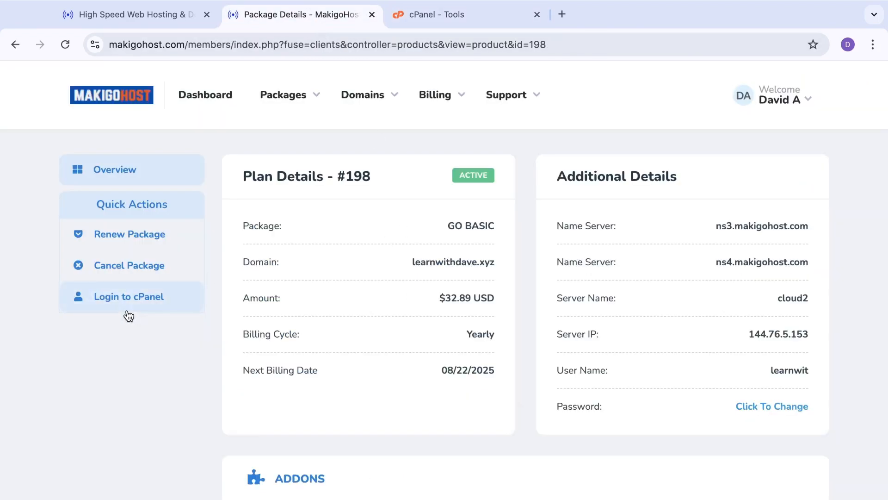
{"action": "left_click", "coordinate": [437, 19]}
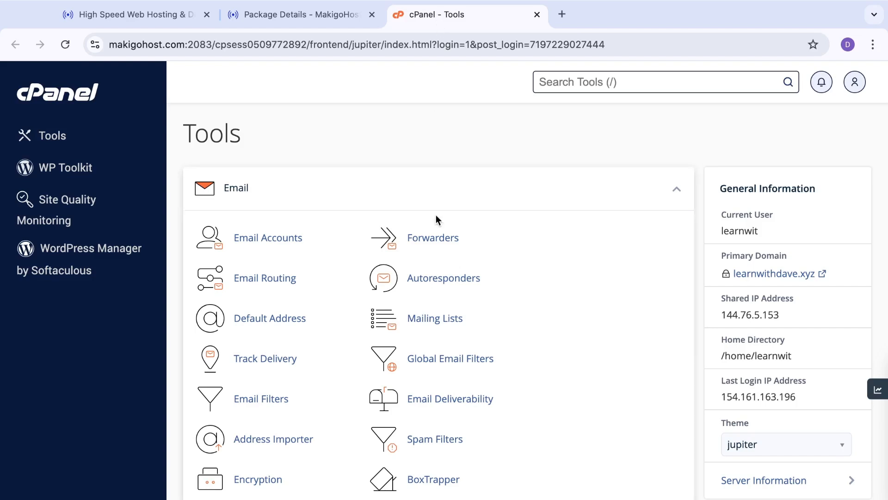
{"action": "scroll", "coordinate": [363, 235], "scroll_direction": "down", "scroll_amount": 3}
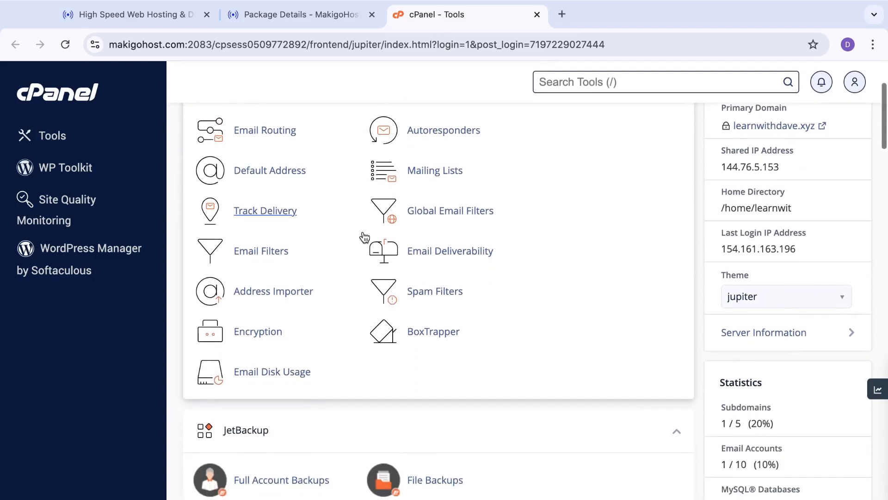
{"action": "scroll", "coordinate": [364, 237], "scroll_direction": "down", "scroll_amount": 1}
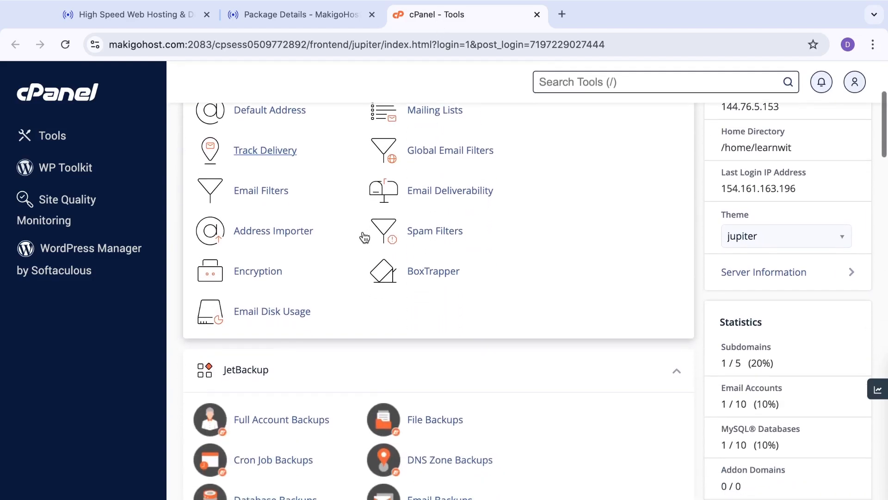
{"action": "scroll", "coordinate": [365, 236], "scroll_direction": "up", "scroll_amount": 3}
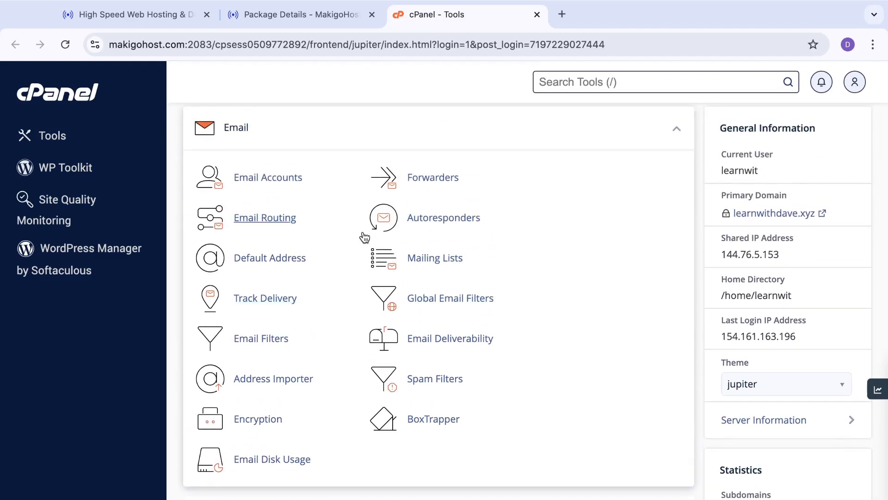
{"action": "scroll", "coordinate": [364, 236], "scroll_direction": "up", "scroll_amount": 1}
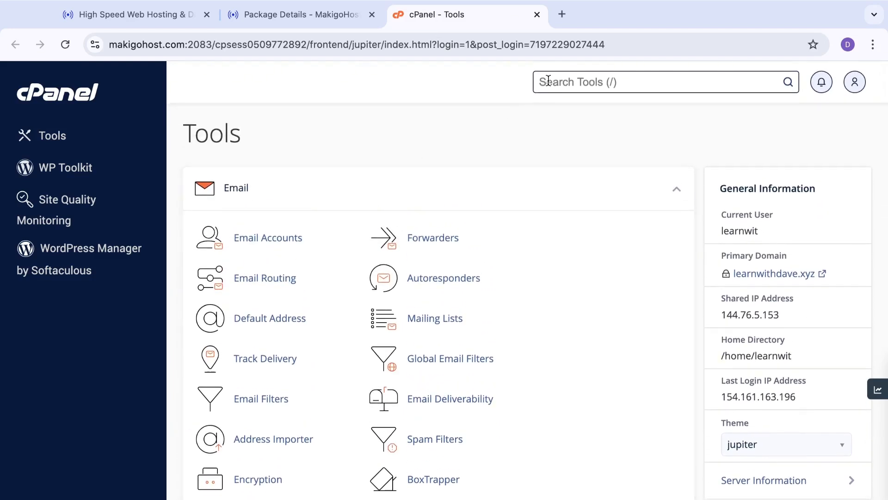
Step: Search the cPanel tools for "domain", open Domains and bring up the form for creating a new domain
{"action": "type", "text": "domain"}
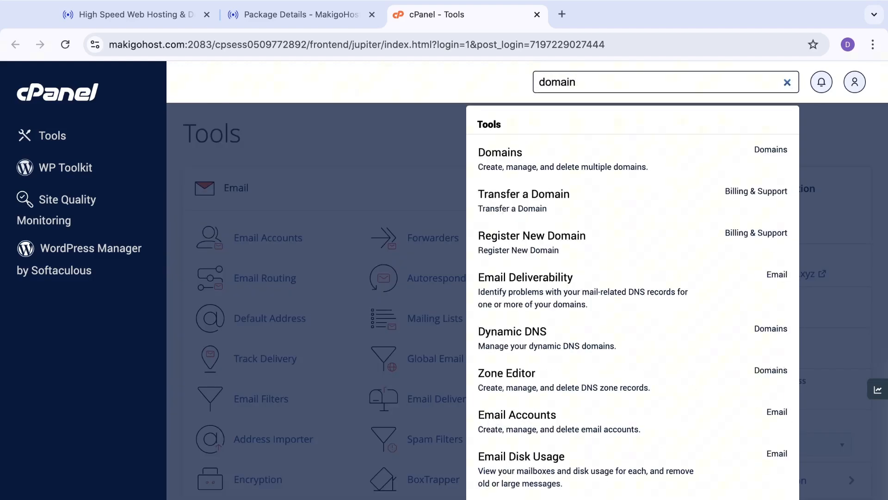
{"action": "left_click", "coordinate": [520, 170]}
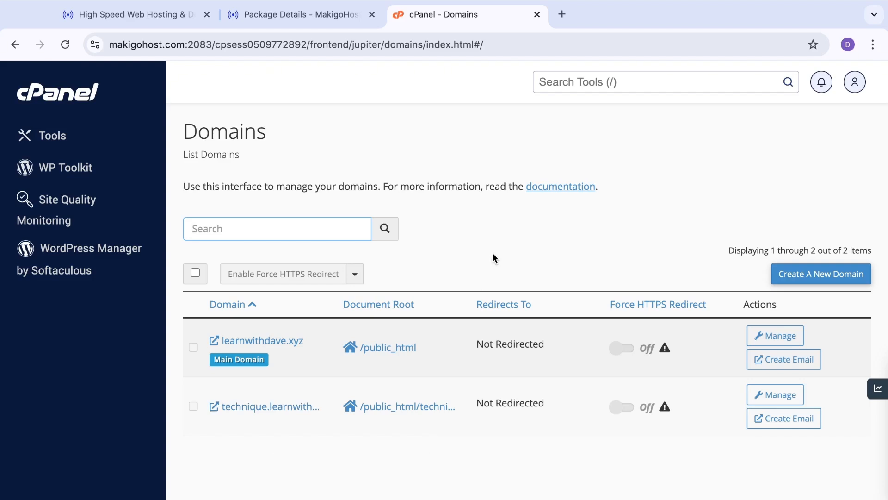
{"action": "left_click", "coordinate": [801, 274]}
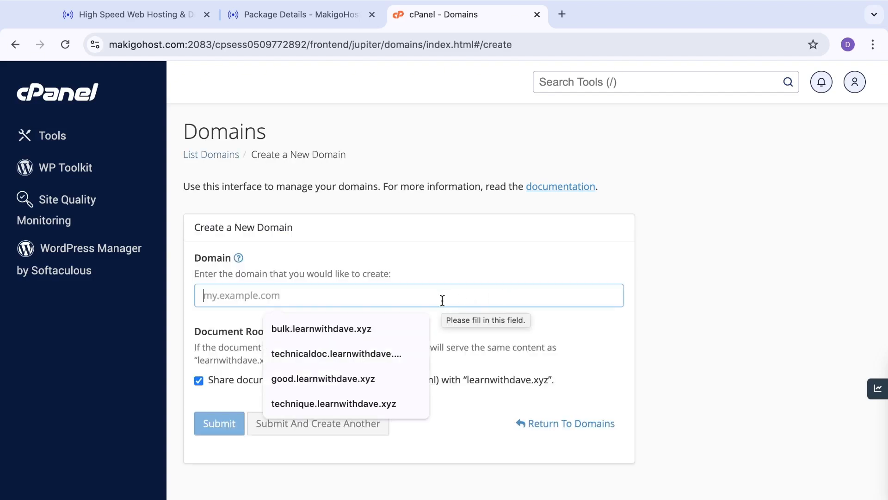
{"action": "type", "text": "yo"}
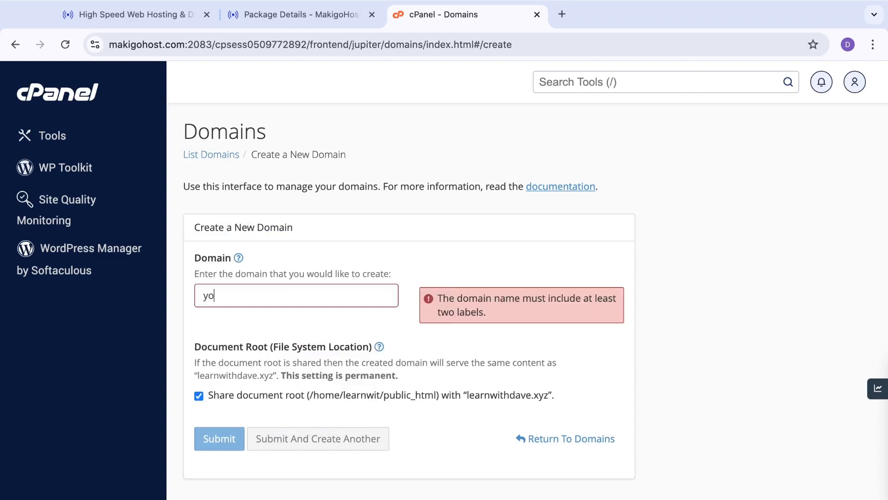
{"action": "type", "text": "utube"}
{"action": "key", "text": "BackSpace"}
{"action": "key", "text": "BackSpace"}
{"action": "key", "text": "BackSpace"}
{"action": "key", "text": "BackSpace"}
{"action": "key", "text": "BackSpace"}
{"action": "key", "text": "BackSpace"}
{"action": "key", "text": "BackSpace"}
{"action": "type", "text": "T"}
{"action": "key", "text": "BackSpace"}
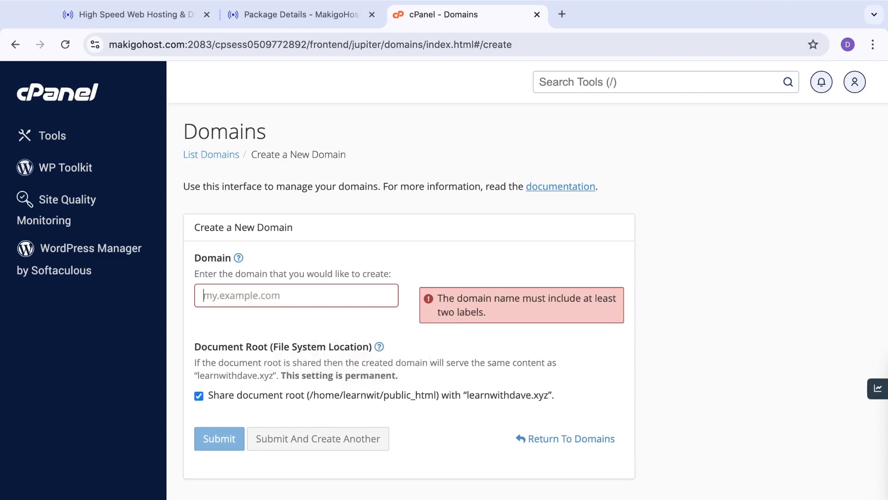
Step: Enter tutorial.learnwithdave.xyz as the new domain, reusing the copied main domain name, and submit it with its own document root
{"action": "type", "text": "tutorial"}
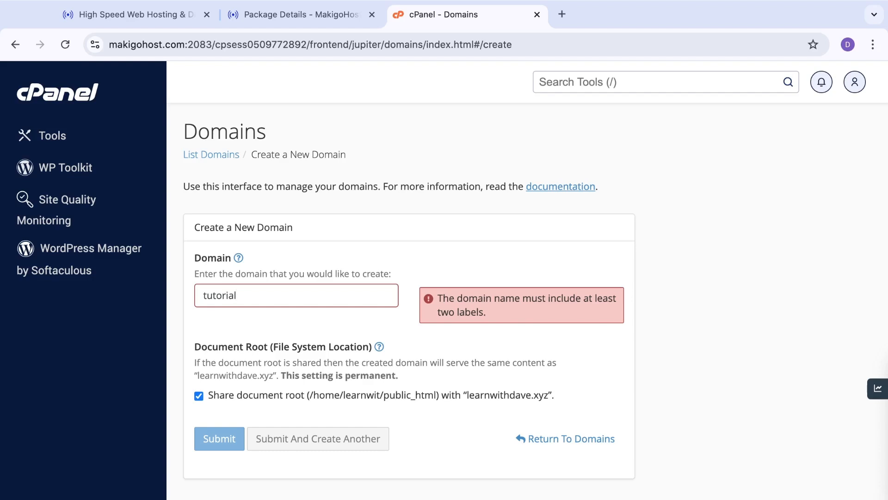
{"action": "type", "text": "."}
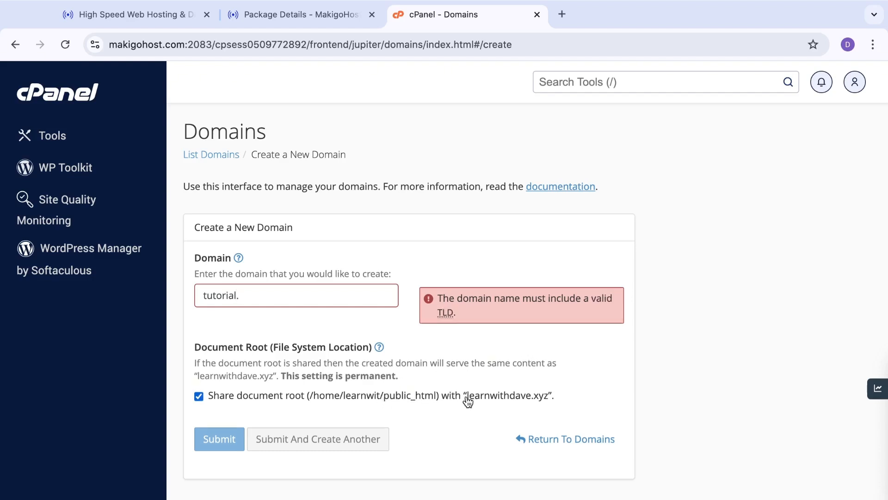
{"action": "left_click_drag", "start_coordinate": [467, 401], "coordinate": [551, 397]}
{"action": "key", "text": "super+c"}
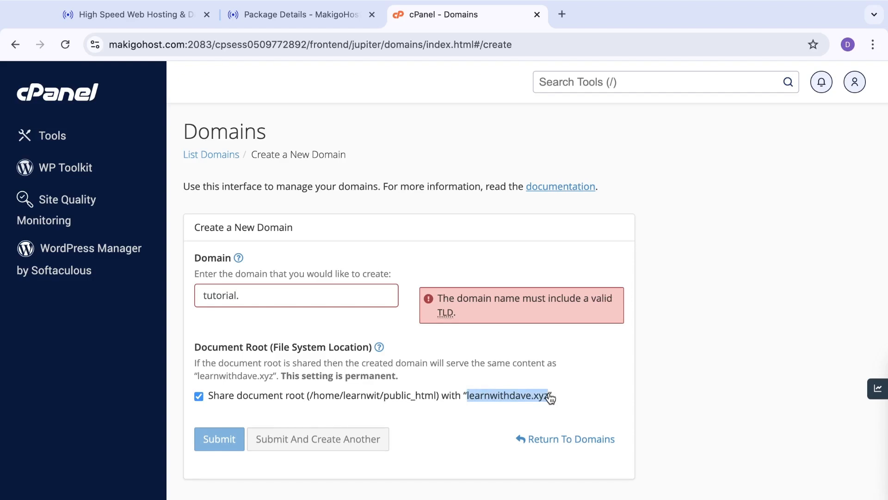
{"action": "left_click", "coordinate": [297, 296]}
{"action": "key", "text": "super+v"}
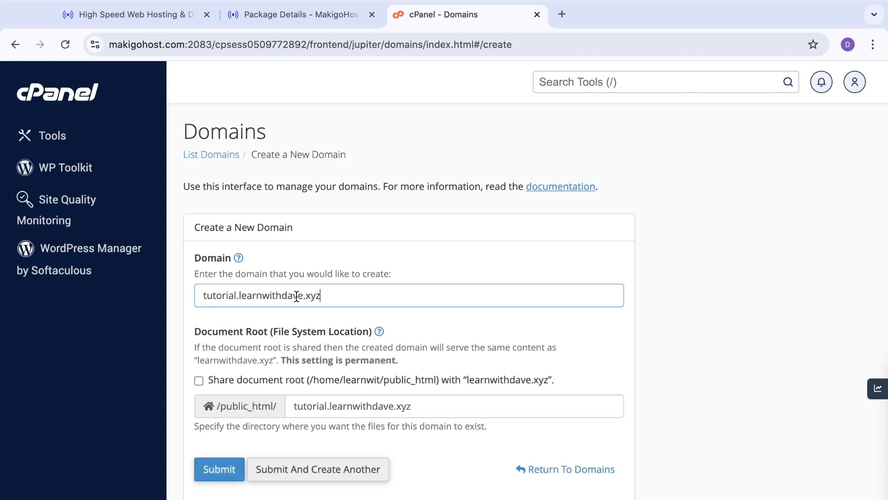
{"action": "scroll", "coordinate": [454, 345], "scroll_direction": "down", "scroll_amount": 1}
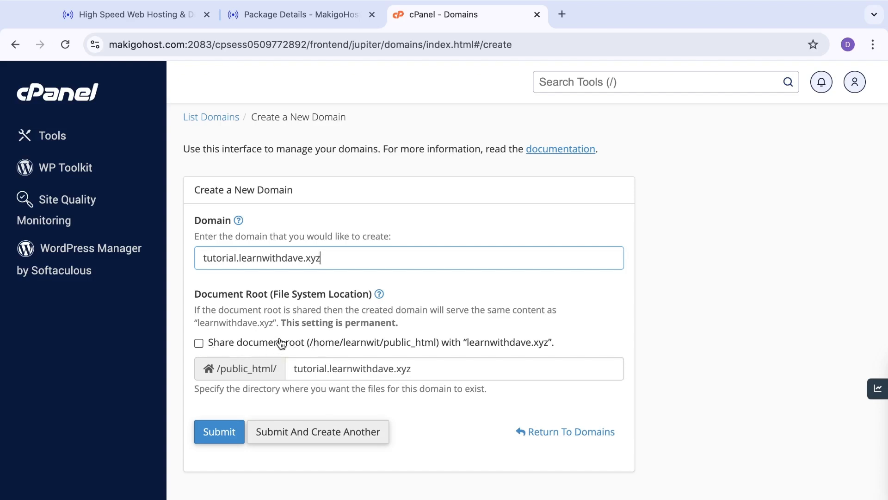
{"action": "left_click", "coordinate": [225, 431]}
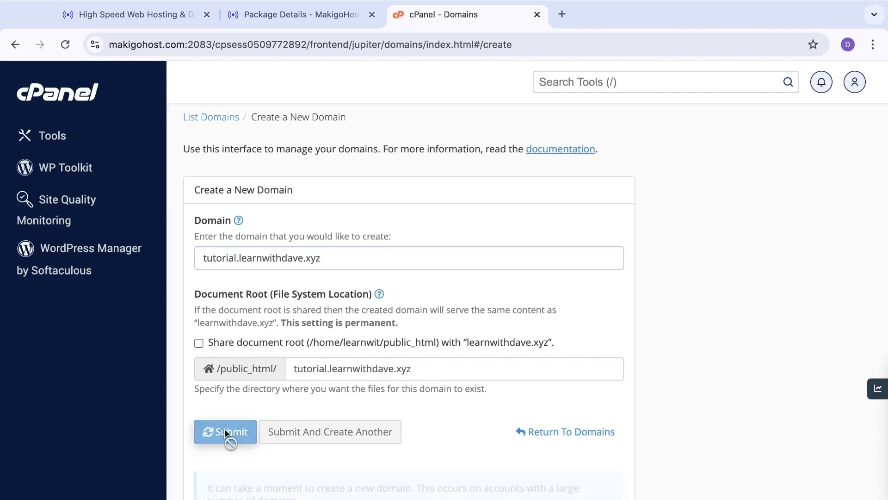
{"action": "scroll", "coordinate": [329, 427], "scroll_direction": "down", "scroll_amount": 3}
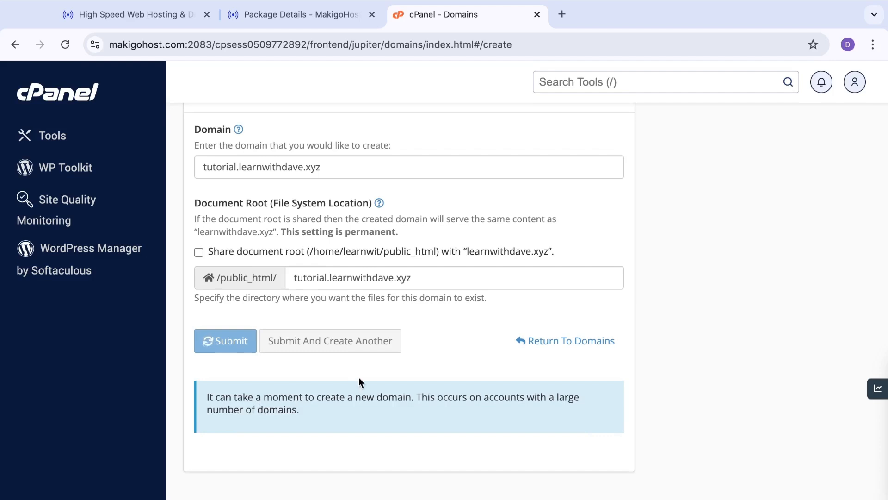
{"action": "scroll", "coordinate": [359, 382], "scroll_direction": "up", "scroll_amount": 1}
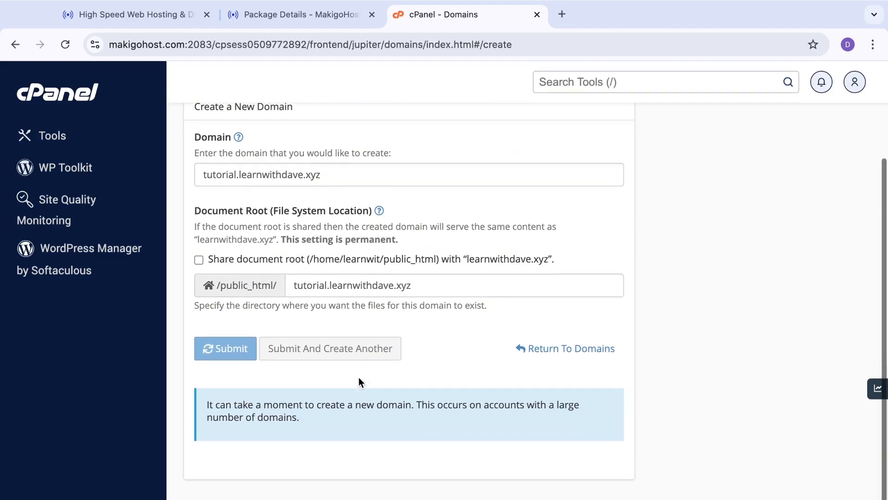
{"action": "scroll", "coordinate": [359, 378], "scroll_direction": "down", "scroll_amount": 1}
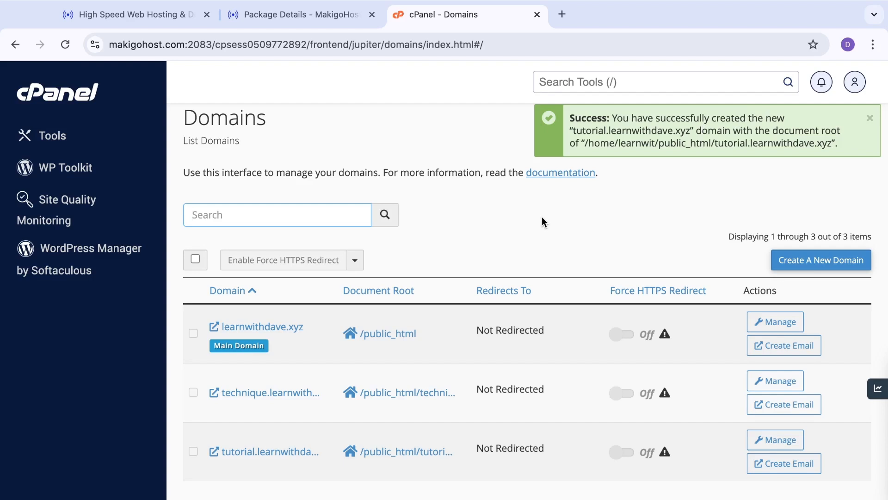
{"action": "scroll", "coordinate": [543, 217], "scroll_direction": "down", "scroll_amount": 1}
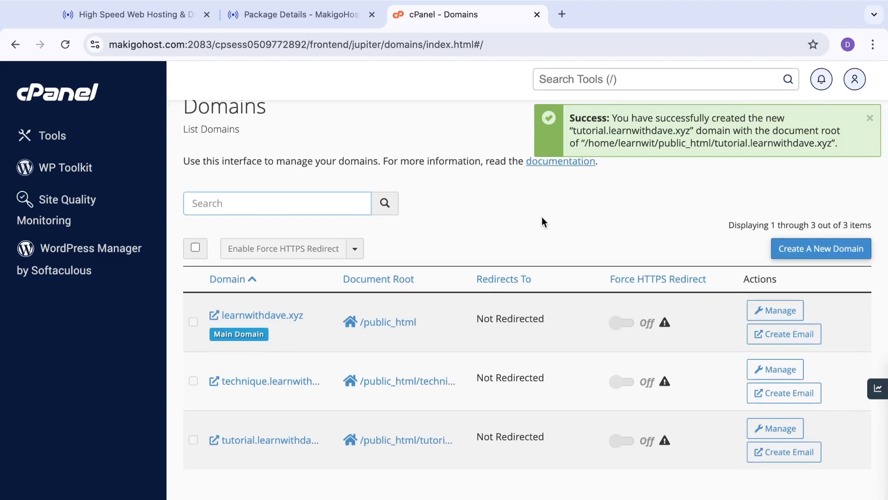
{"action": "scroll", "coordinate": [542, 222], "scroll_direction": "up", "scroll_amount": 1}
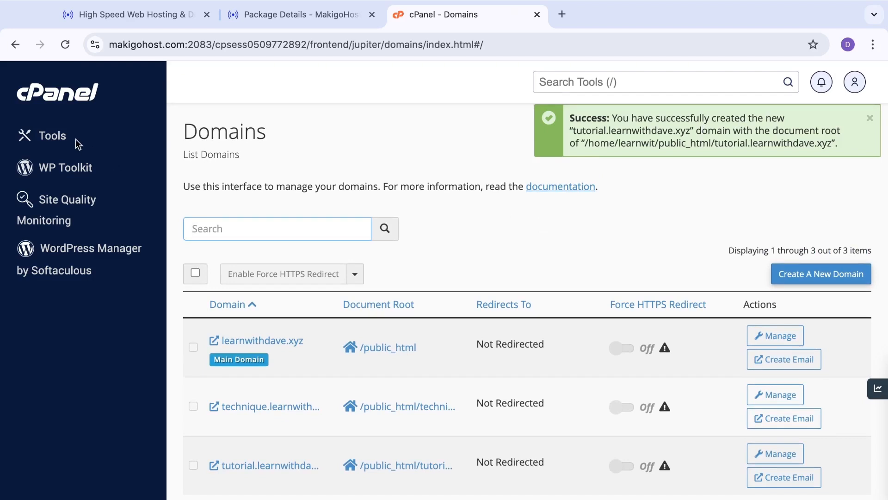
Step: Return to the cPanel tools overview and open File Manager from the Files section
{"action": "left_click", "coordinate": [43, 138]}
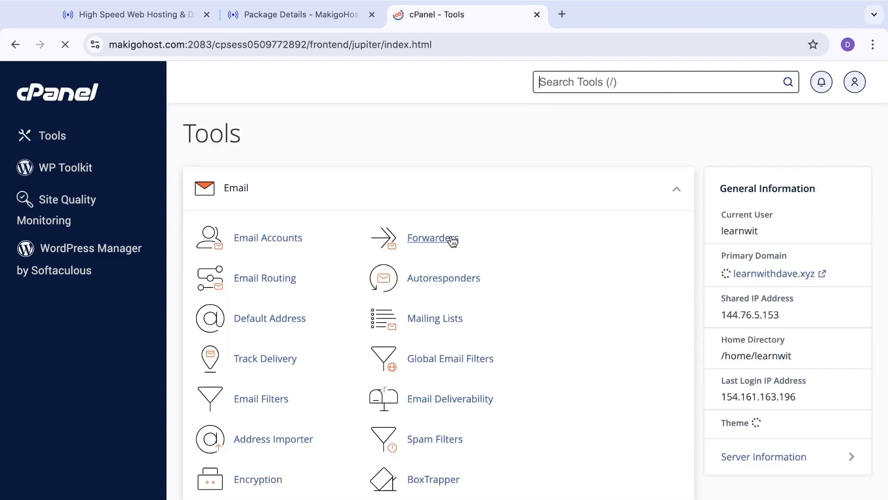
{"action": "scroll", "coordinate": [451, 237], "scroll_direction": "down", "scroll_amount": 1}
{"action": "scroll", "coordinate": [452, 241], "scroll_direction": "up", "scroll_amount": 1}
{"action": "scroll", "coordinate": [452, 241], "scroll_direction": "down", "scroll_amount": 1}
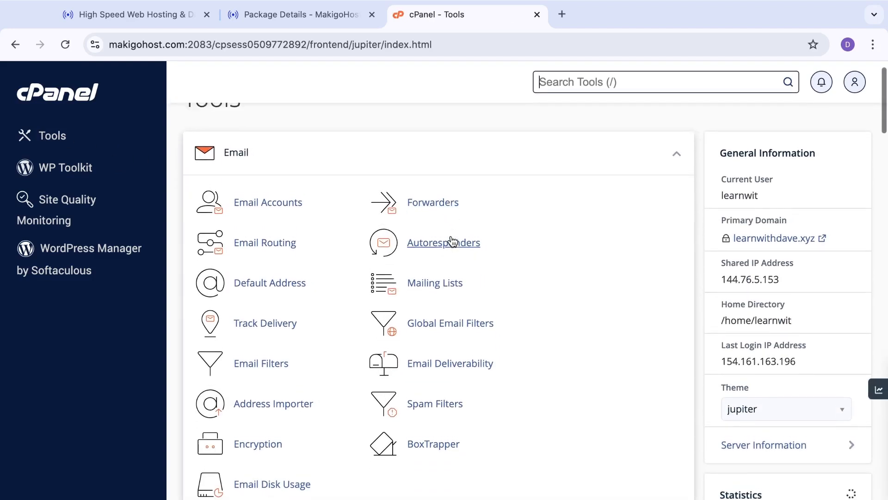
{"action": "scroll", "coordinate": [452, 241], "scroll_direction": "down", "scroll_amount": 1}
{"action": "scroll", "coordinate": [452, 241], "scroll_direction": "down", "scroll_amount": 10}
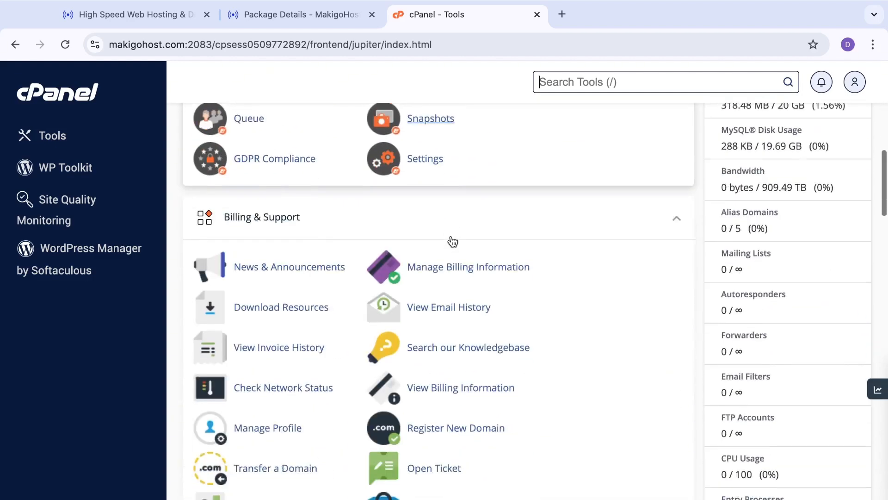
{"action": "scroll", "coordinate": [453, 240], "scroll_direction": "down", "scroll_amount": 8}
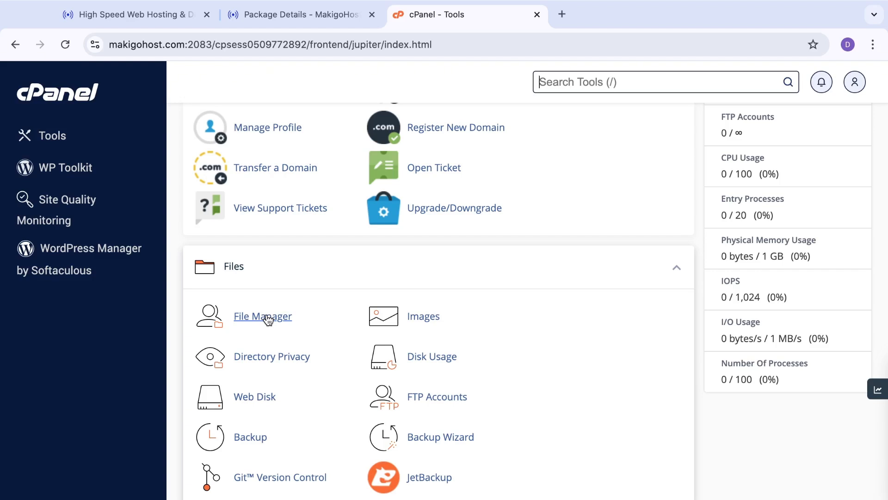
{"action": "left_click", "coordinate": [267, 318]}
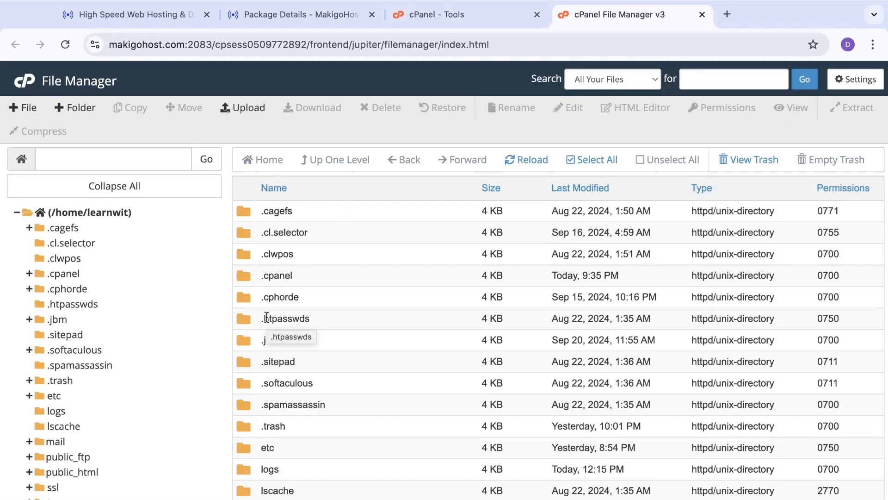
Step: Look through the home directory in File Manager and open the public_html folder
{"action": "scroll", "coordinate": [267, 317], "scroll_direction": "down", "scroll_amount": 6}
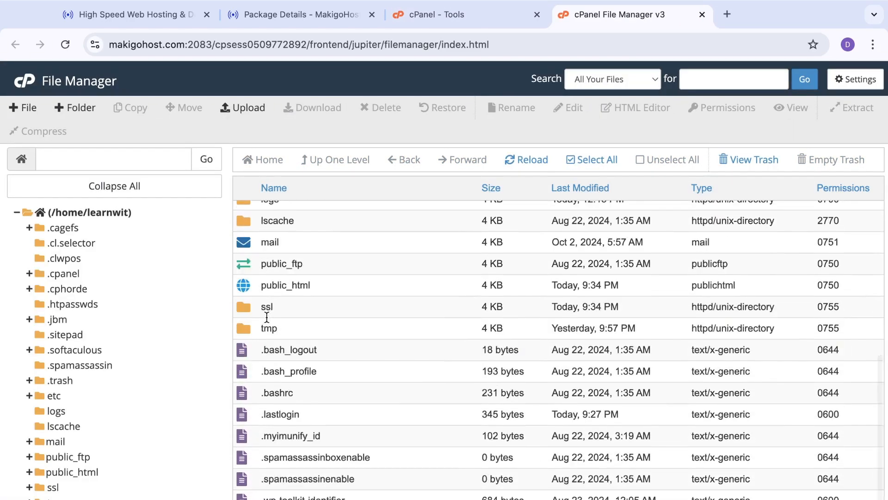
{"action": "scroll", "coordinate": [267, 317], "scroll_direction": "up", "scroll_amount": 5}
{"action": "scroll", "coordinate": [267, 319], "scroll_direction": "down", "scroll_amount": 2}
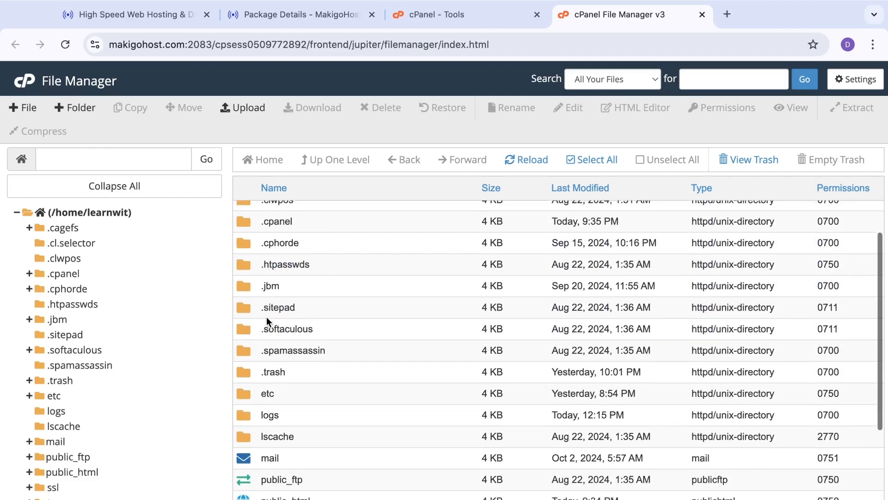
{"action": "scroll", "coordinate": [266, 319], "scroll_direction": "up", "scroll_amount": 4}
{"action": "scroll", "coordinate": [266, 317], "scroll_direction": "down", "scroll_amount": 6}
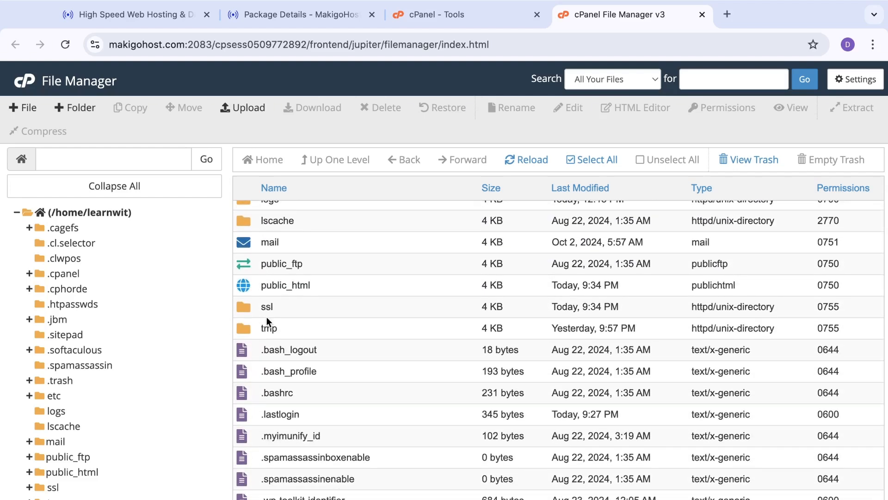
{"action": "scroll", "coordinate": [266, 316], "scroll_direction": "up", "scroll_amount": 6}
{"action": "scroll", "coordinate": [270, 331], "scroll_direction": "down", "scroll_amount": 6}
{"action": "left_click", "coordinate": [58, 475]}
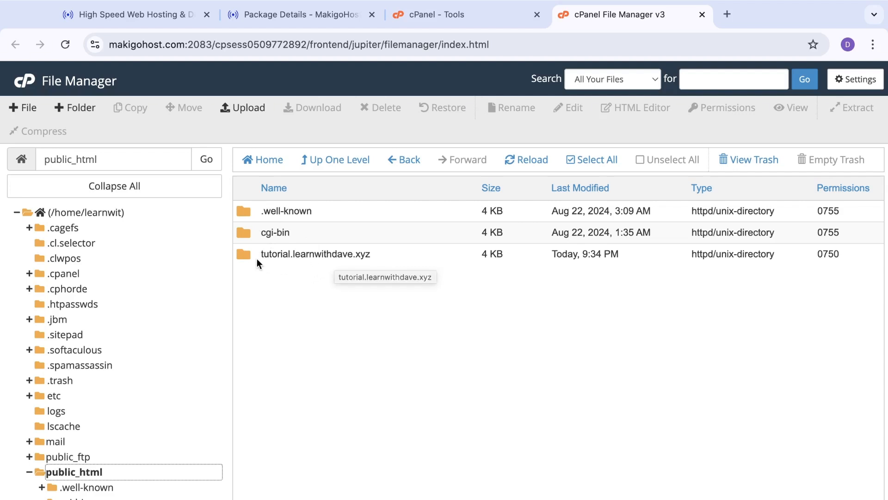
Step: Copy the tutorial.learnwithdave.xyz folder row and paste it as the address in a new browser tab
{"action": "left_click_drag", "start_coordinate": [260, 251], "coordinate": [376, 251]}
{"action": "triple_click", "coordinate": [372, 251]}
{"action": "key", "text": "ctrl+c"}
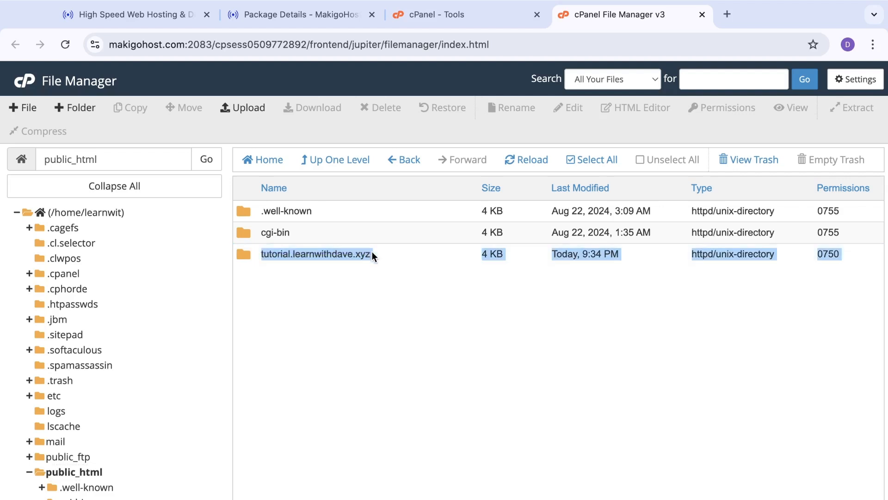
{"action": "left_click", "coordinate": [727, 15]}
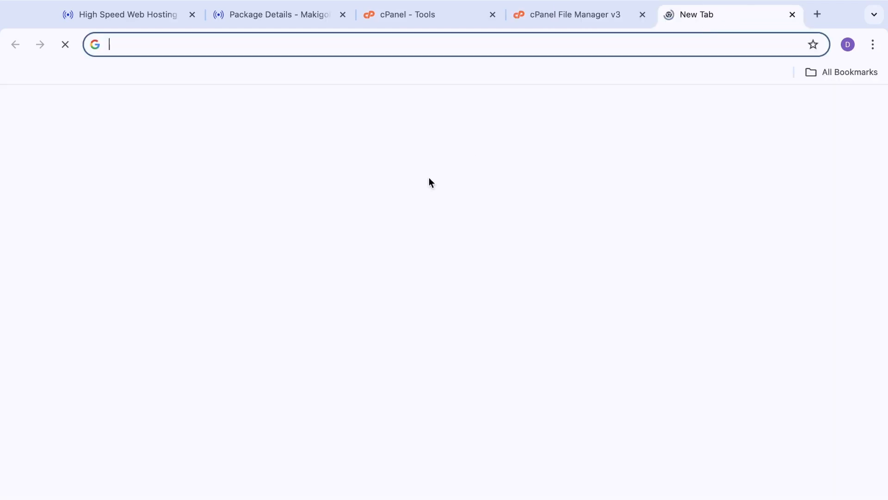
{"action": "key", "text": "ctrl+v"}
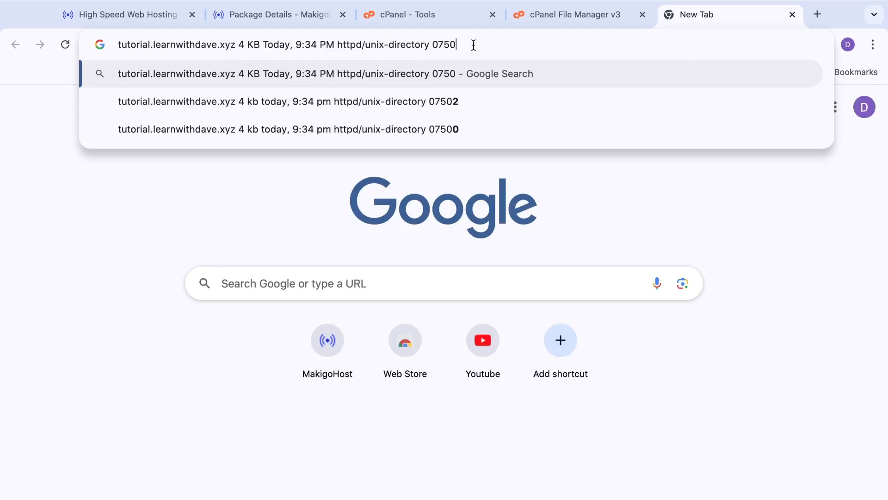
Step: Trim the pasted address to the subdomain name tutorial.learnwithdave.xyz and load the site
{"action": "key", "text": "BackSpace"}
{"action": "key", "text": "BackSpace"}
{"action": "key", "text": "BackSpace"}
{"action": "key", "text": "BackSpace"}
{"action": "key", "text": "BackSpace"}
{"action": "key", "text": "BackSpace"}
{"action": "key", "text": "BackSpace"}
{"action": "key", "text": "BackSpace"}
{"action": "key", "text": "BackSpace"}
{"action": "key", "text": "BackSpace"}
{"action": "key", "text": "BackSpace"}
{"action": "key", "text": "BackSpace"}
{"action": "key", "text": "BackSpace"}
{"action": "key", "text": "BackSpace"}
{"action": "key", "text": "BackSpace"}
{"action": "key", "text": "BackSpace"}
{"action": "key", "text": "BackSpace"}
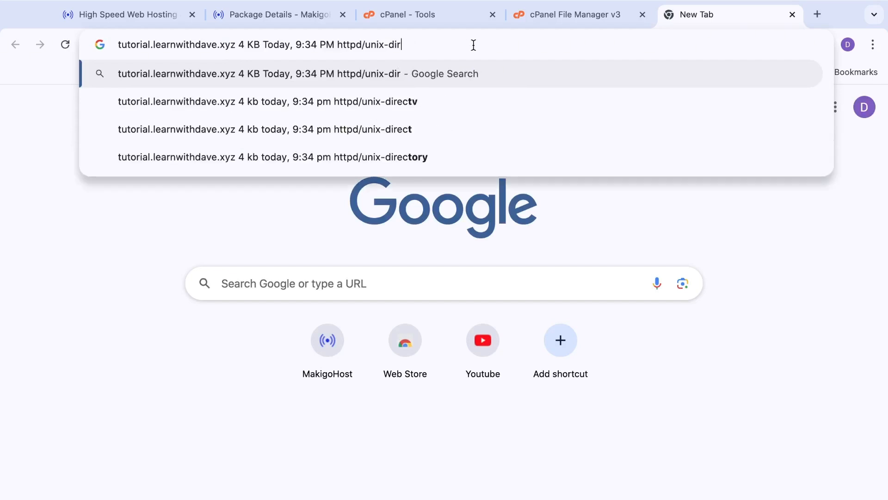
{"action": "key", "text": "BackSpace"}
{"action": "key", "text": "BackSpace"}
{"action": "key", "text": "BackSpace"}
{"action": "key", "text": "BackSpace"}
{"action": "key", "text": "BackSpace"}
{"action": "key", "text": "BackSpace"}
{"action": "key", "text": "BackSpace"}
{"action": "key", "text": "BackSpace"}
{"action": "key", "text": "BackSpace"}
{"action": "key", "text": "BackSpace"}
{"action": "key", "text": "BackSpace"}
{"action": "key", "text": "BackSpace"}
{"action": "key", "text": "BackSpace"}
{"action": "key", "text": "BackSpace"}
{"action": "key", "text": "BackSpace"}
{"action": "key", "text": "BackSpace"}
{"action": "key", "text": "BackSpace"}
{"action": "key", "text": "BackSpace"}
{"action": "key", "text": "BackSpace"}
{"action": "key", "text": "BackSpace"}
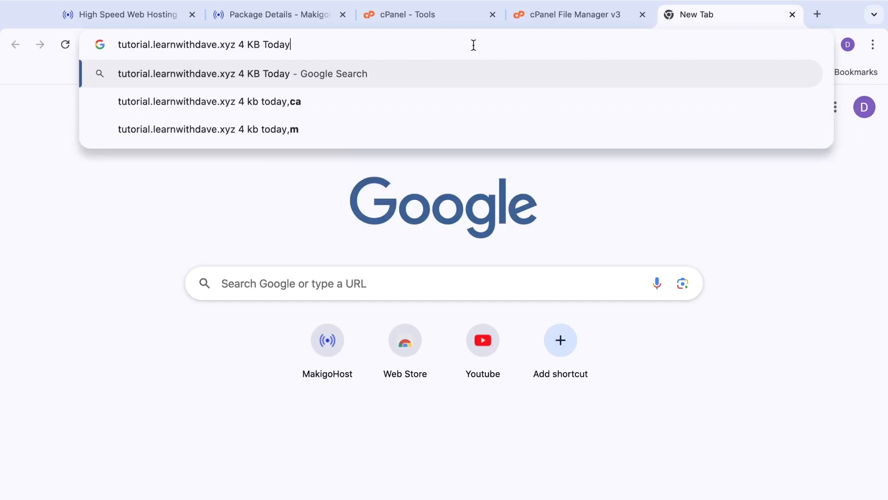
{"action": "key", "text": "BackSpace"}
{"action": "key", "text": "BackSpace"}
{"action": "key", "text": "BackSpace"}
{"action": "key", "text": "BackSpace"}
{"action": "key", "text": "BackSpace"}
{"action": "key", "text": "Return"}
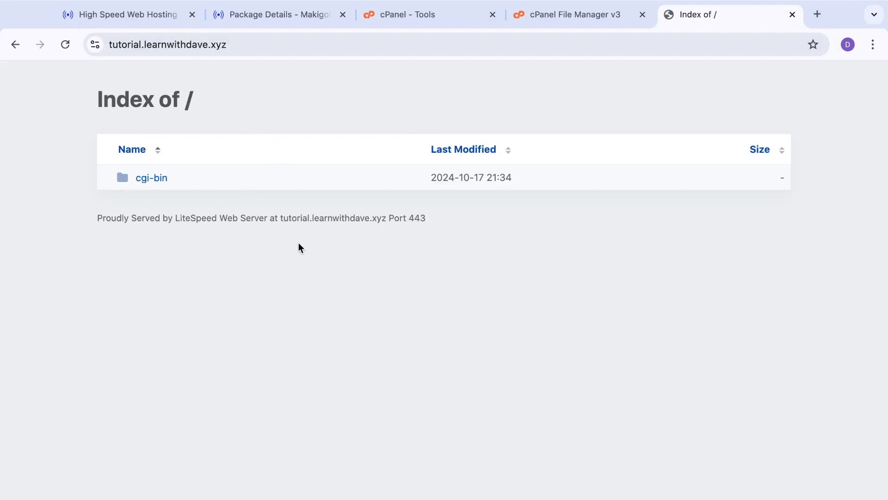
Step: Switch back to File Manager and open the tutorial.learnwithdave.xyz folder inside public_html
{"action": "left_click", "coordinate": [565, 15]}
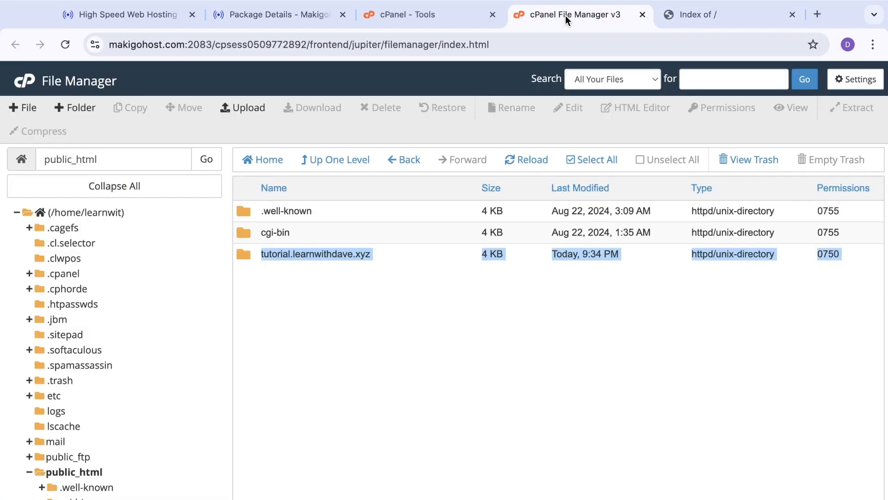
{"action": "left_click", "coordinate": [421, 370]}
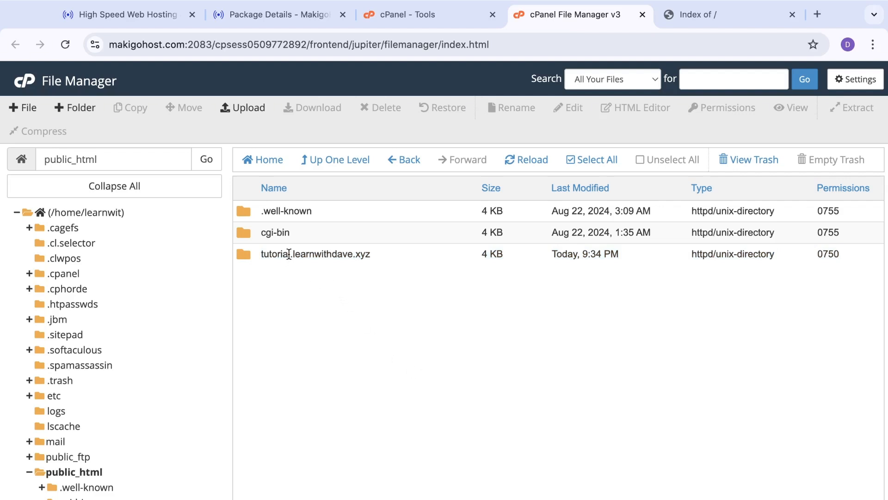
{"action": "left_click", "coordinate": [258, 255]}
{"action": "double_click", "coordinate": [258, 256]}
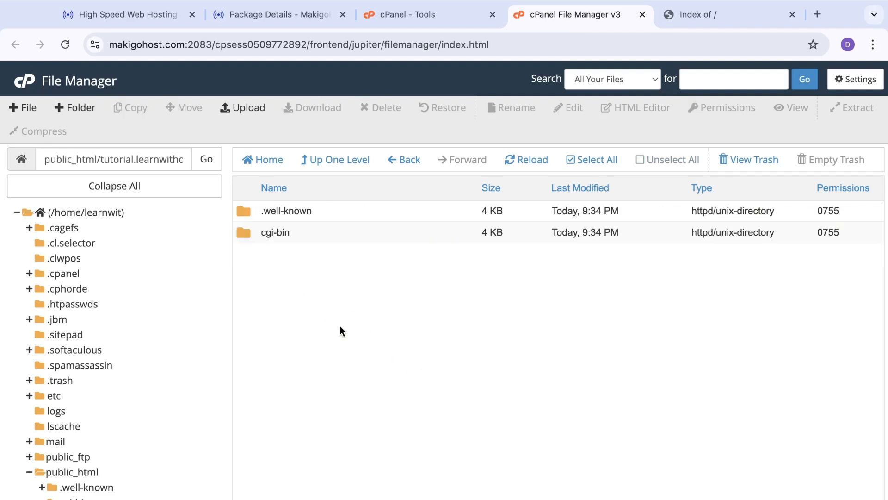
Step: Create an empty index.html file in the tutorial.learnwithdave.xyz folder and reload the subdomain's page
{"action": "right_click", "coordinate": [295, 249]}
{"action": "left_click", "coordinate": [272, 277]}
{"action": "left_click", "coordinate": [18, 108]}
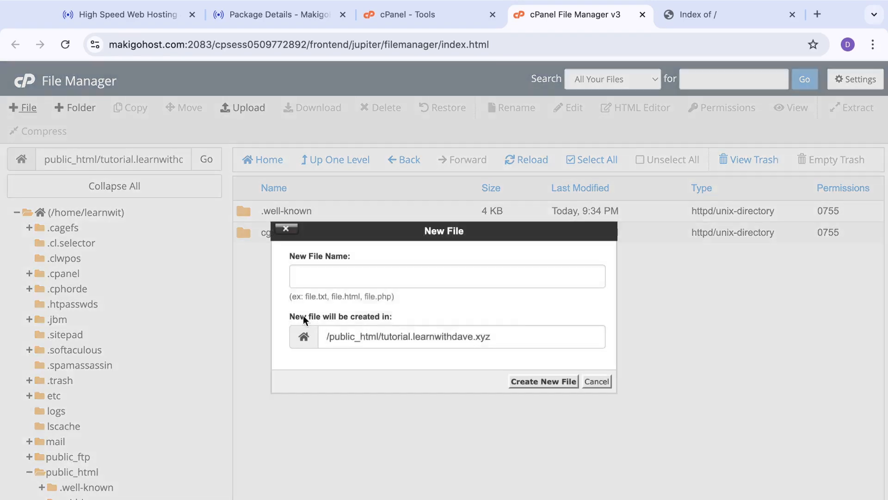
{"action": "left_click", "coordinate": [315, 285]}
{"action": "type", "text": "inde"}
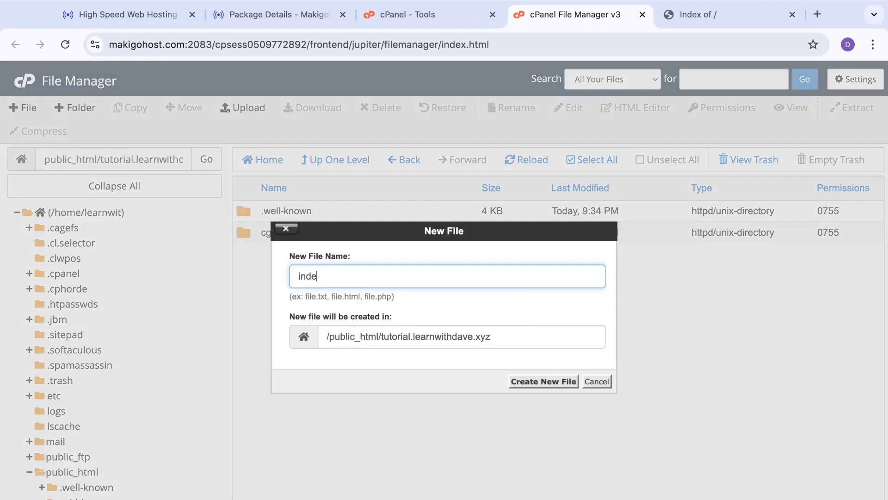
{"action": "type", "text": "x.html"}
{"action": "left_click", "coordinate": [537, 384]}
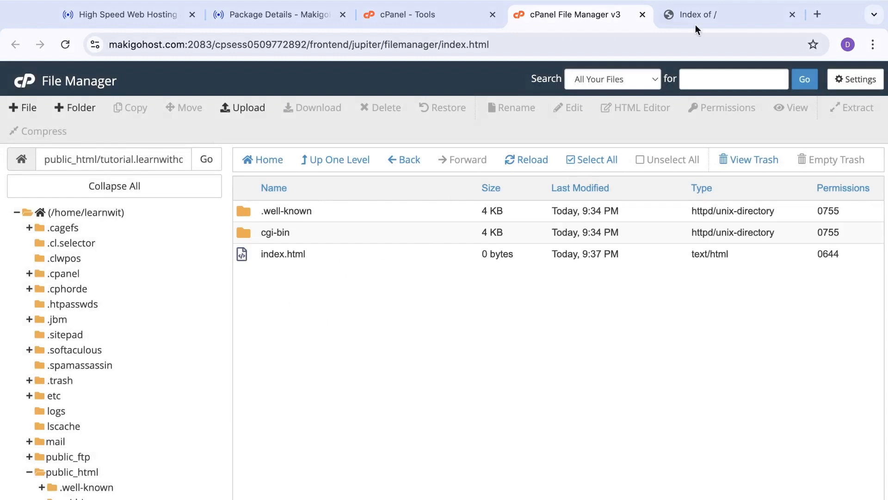
{"action": "left_click", "coordinate": [715, 14]}
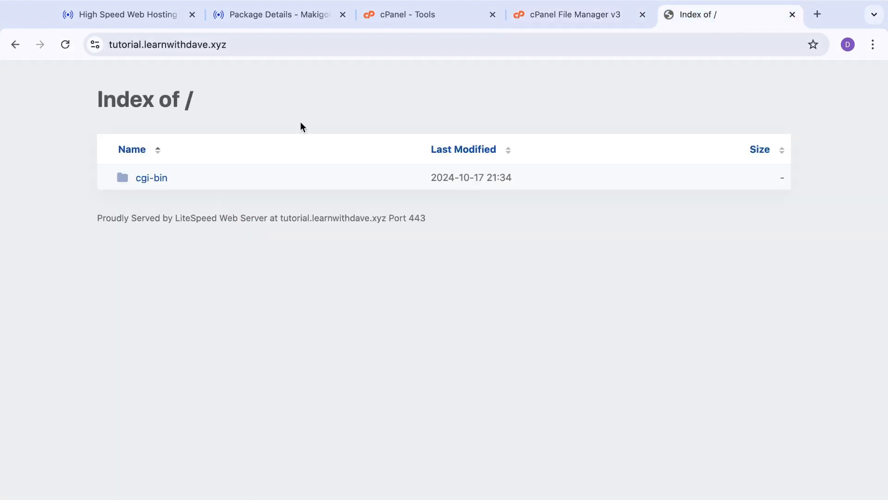
{"action": "left_click", "coordinate": [65, 44]}
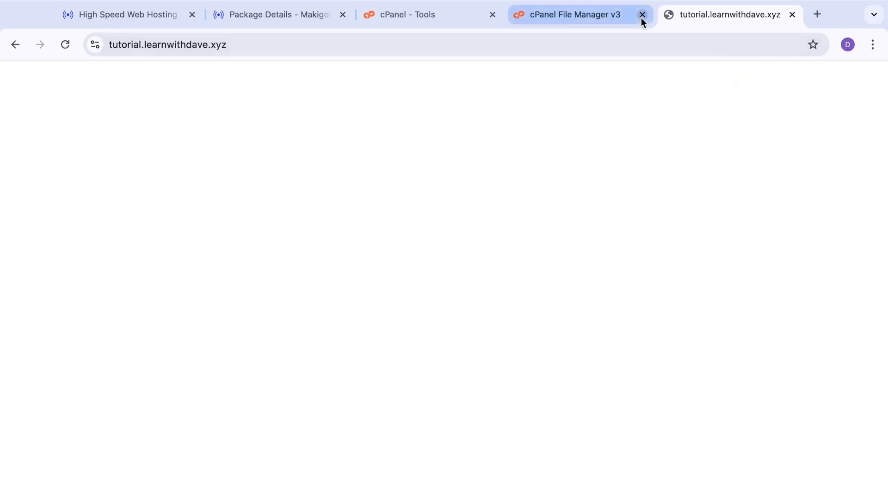
Step: Permanently delete index.html from the tutorial.learnwithdave.xyz folder, skipping the trash
{"action": "left_click", "coordinate": [584, 21]}
{"action": "left_click", "coordinate": [291, 260]}
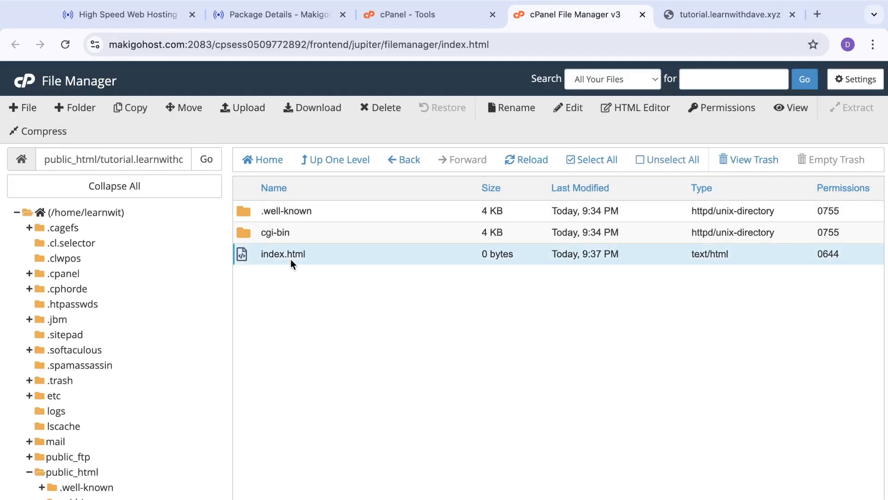
{"action": "left_click", "coordinate": [378, 113]}
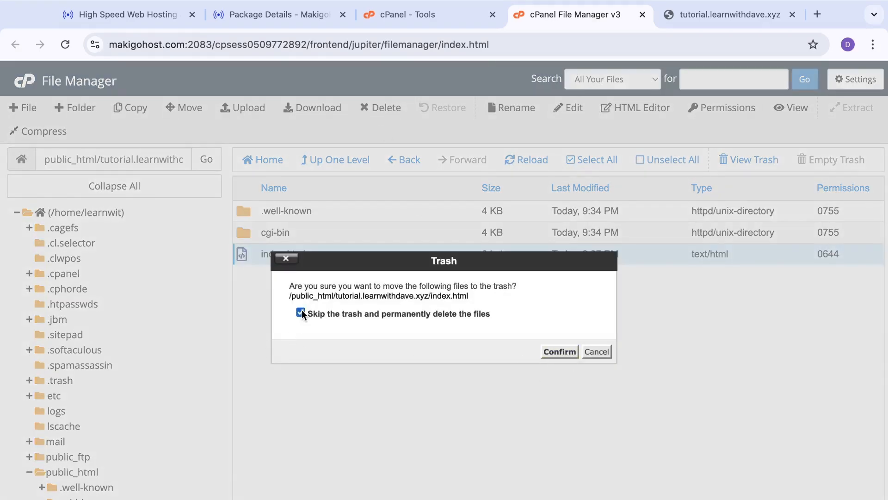
{"action": "left_click", "coordinate": [559, 351]}
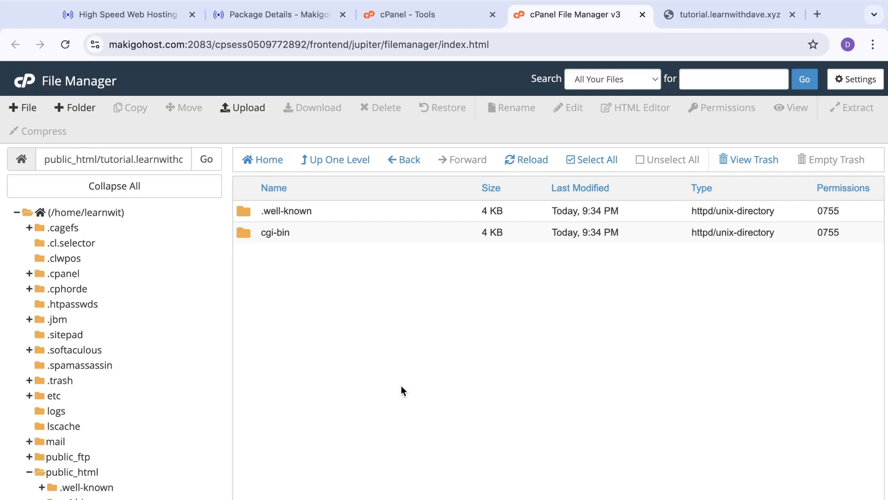
Step: Switch to Finder, open the Youtube folder on the desktop, check the contents of Technical-doc and go back to Youtube
{"action": "key", "text": "ctrl+Left"}
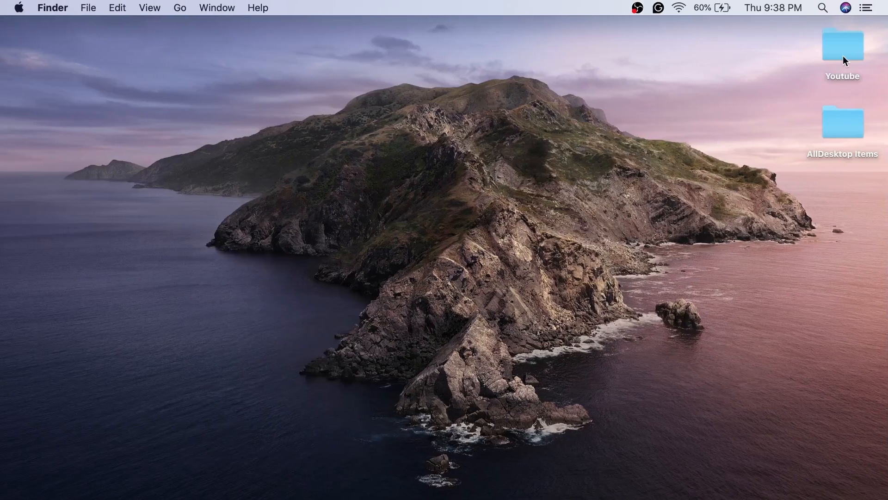
{"action": "double_click", "coordinate": [843, 56]}
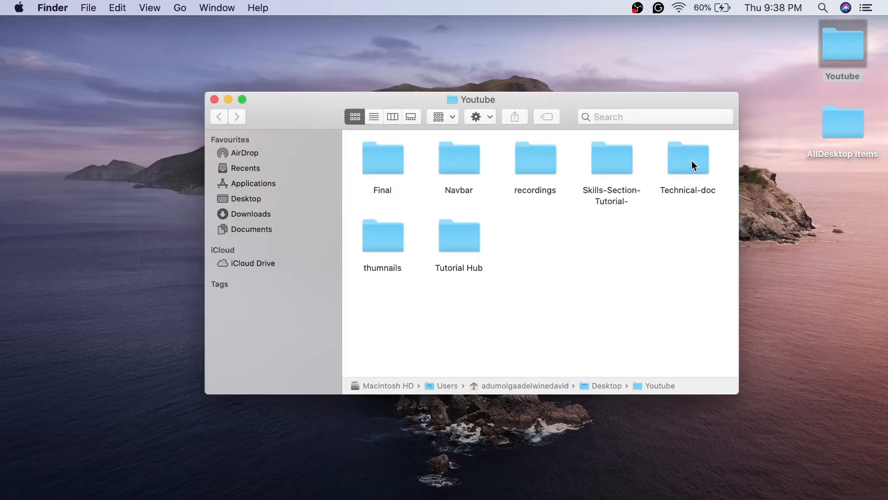
{"action": "left_click", "coordinate": [692, 163]}
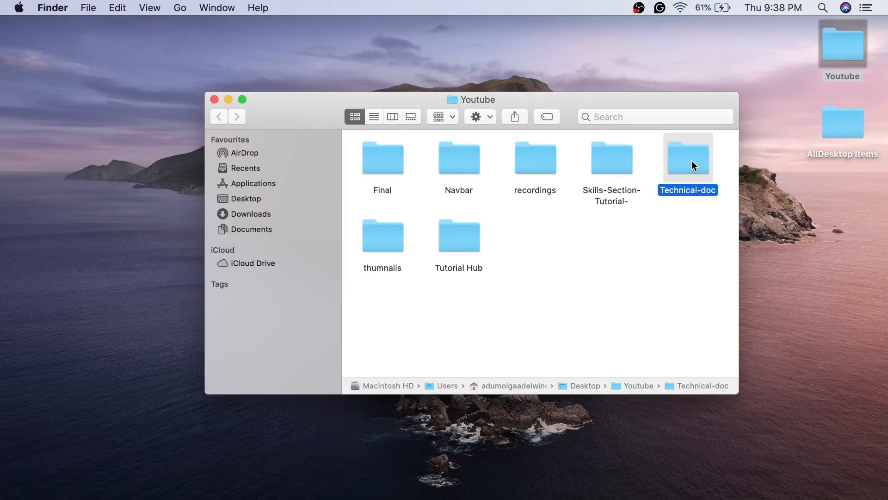
{"action": "double_click", "coordinate": [692, 160]}
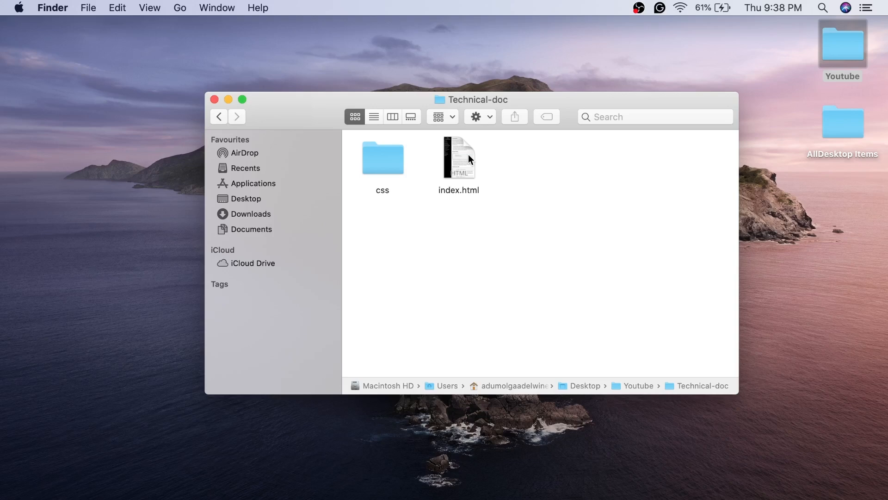
{"action": "left_click", "coordinate": [220, 116]}
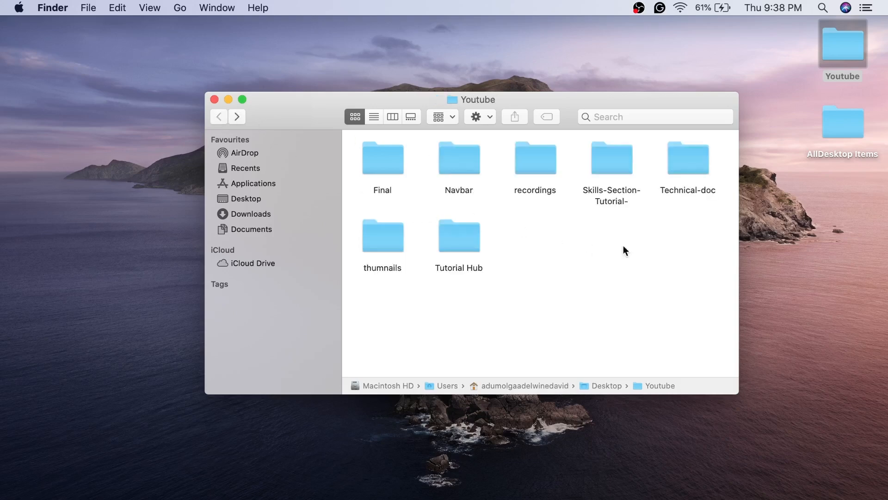
Step: Compress the Technical-doc folder into a zip archive and move the archive to an empty spot in the Youtube folder
{"action": "left_click", "coordinate": [687, 163]}
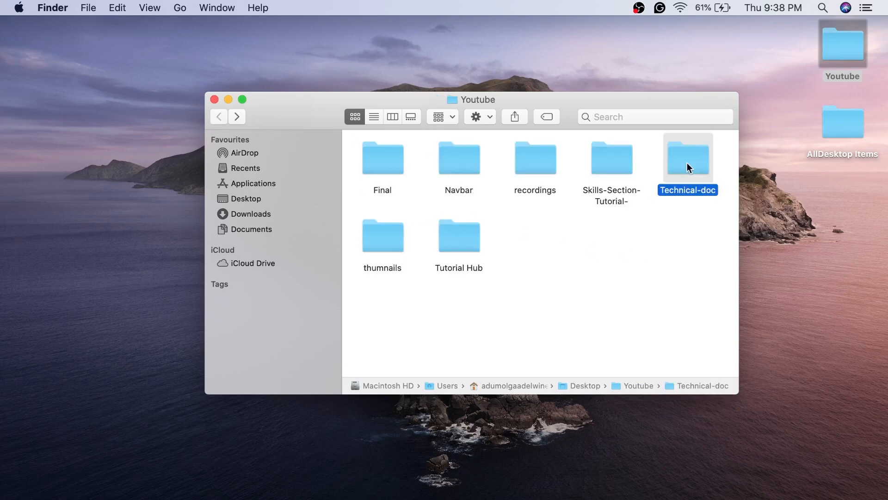
{"action": "right_click", "coordinate": [687, 162]}
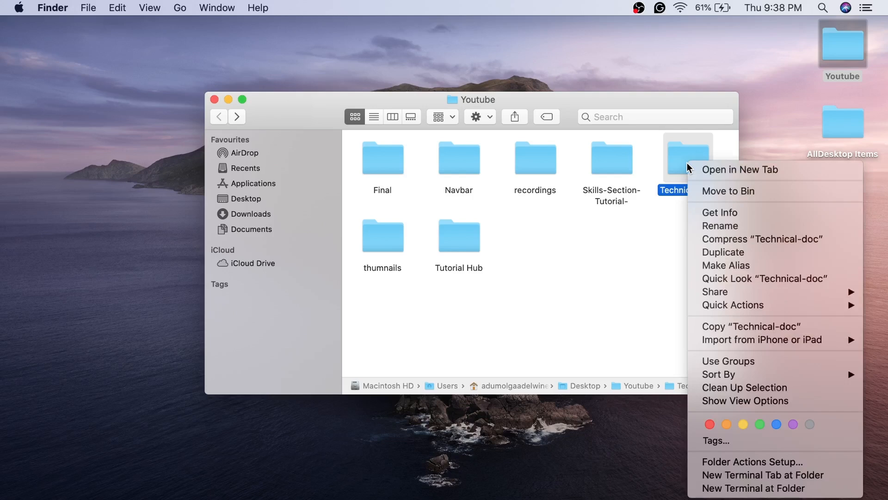
{"action": "left_click", "coordinate": [729, 240]}
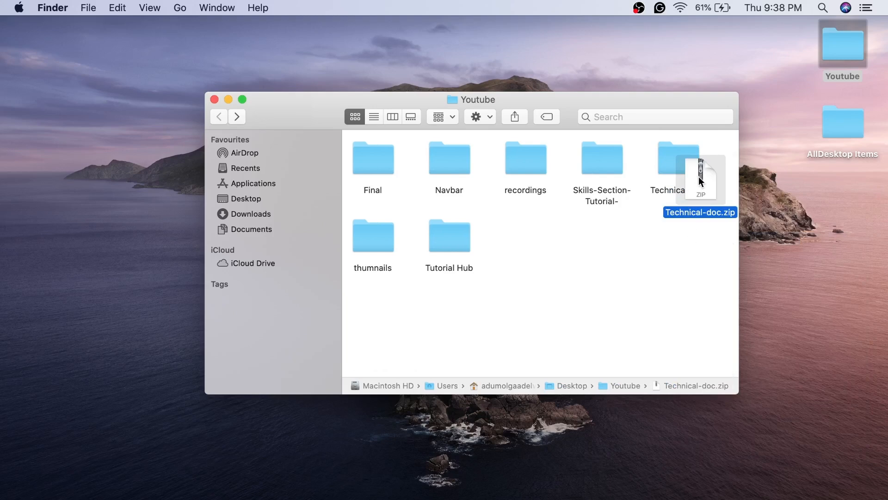
{"action": "left_click_drag", "start_coordinate": [699, 178], "coordinate": [625, 249]}
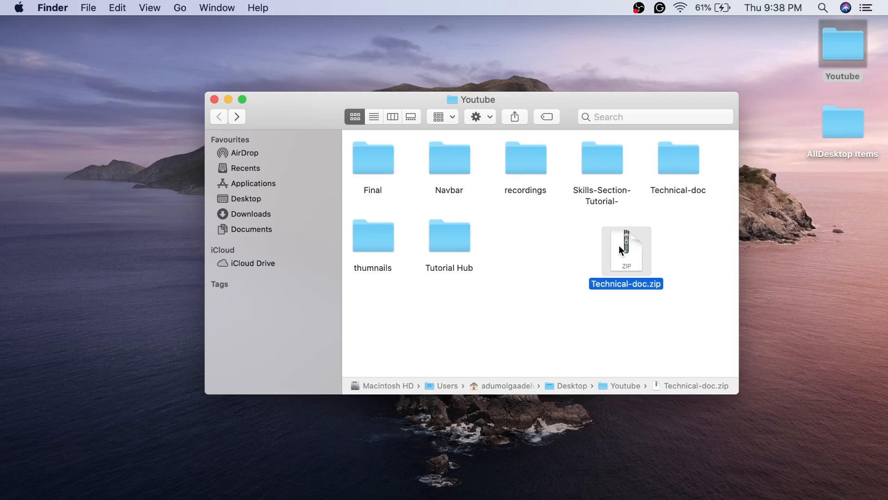
Step: Switch to File Manager in the browser, upload Technical-doc.zip from the Youtube folder to tutorial.learnwithdave.xyz, and return to that folder
{"action": "key", "text": "ctrl+Right"}
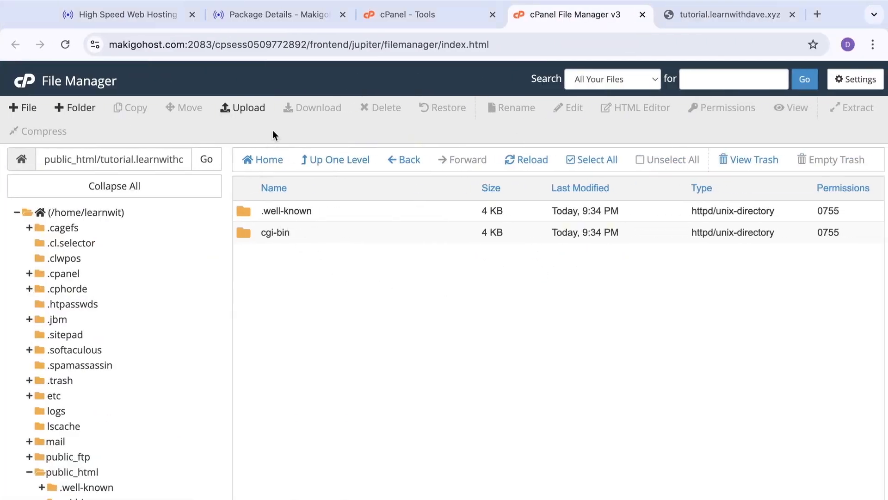
{"action": "left_click", "coordinate": [245, 109]}
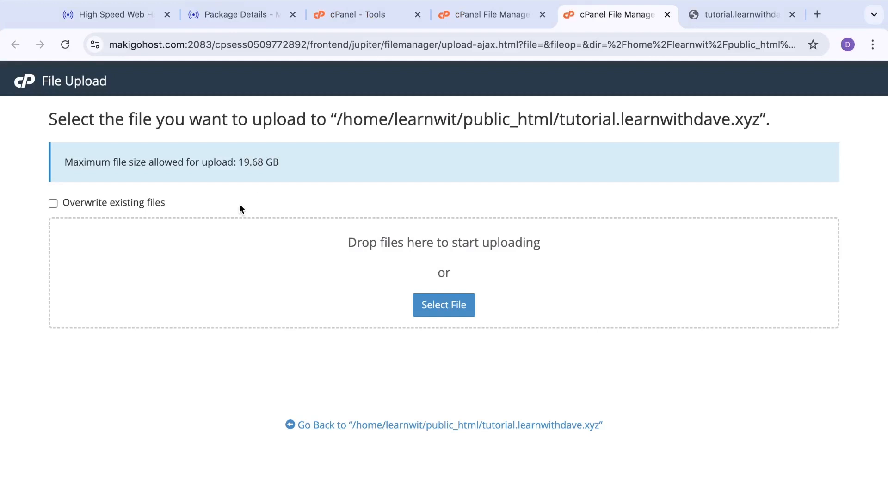
{"action": "left_click", "coordinate": [432, 304]}
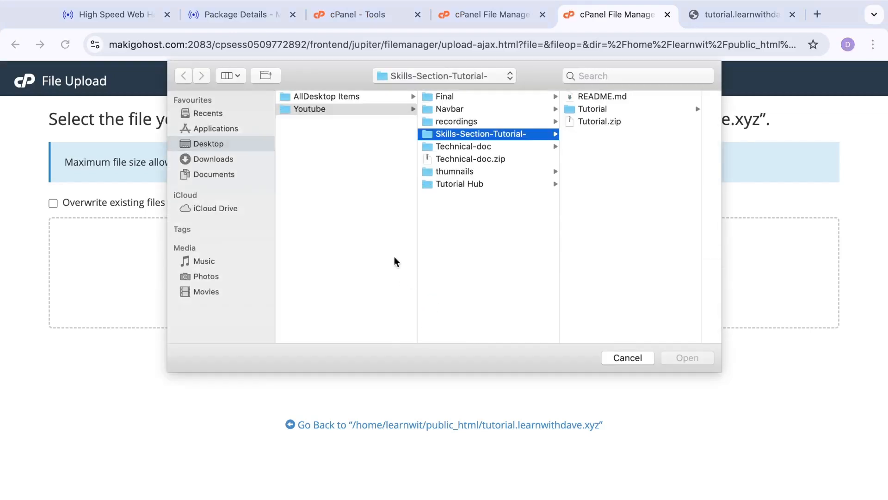
{"action": "left_click", "coordinate": [456, 156]}
{"action": "left_click", "coordinate": [692, 358]}
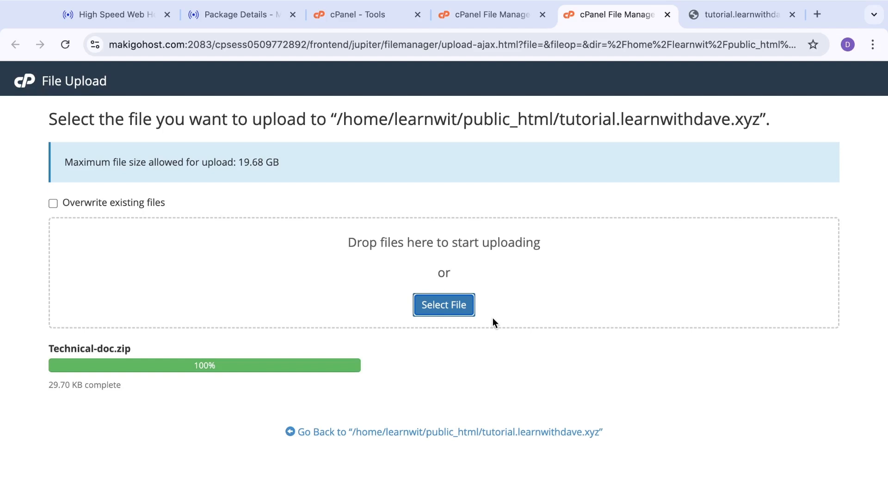
{"action": "scroll", "coordinate": [502, 351], "scroll_direction": "up", "scroll_amount": 1}
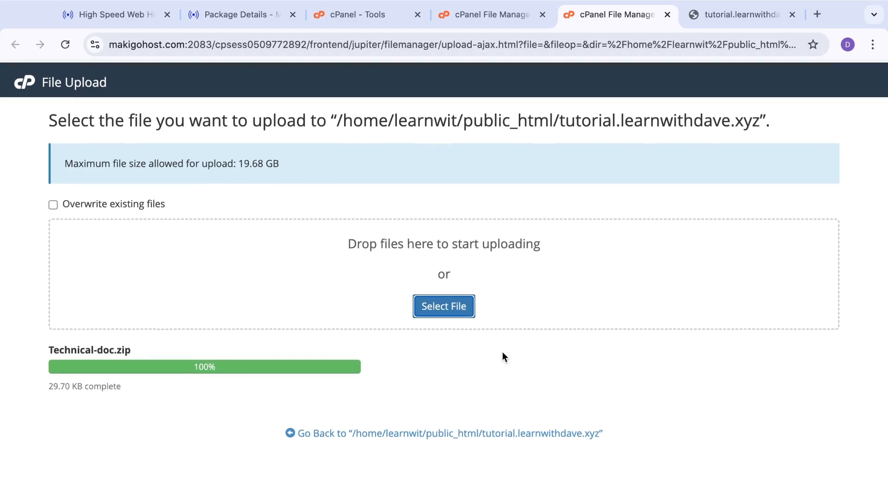
{"action": "scroll", "coordinate": [502, 351], "scroll_direction": "down", "scroll_amount": 1}
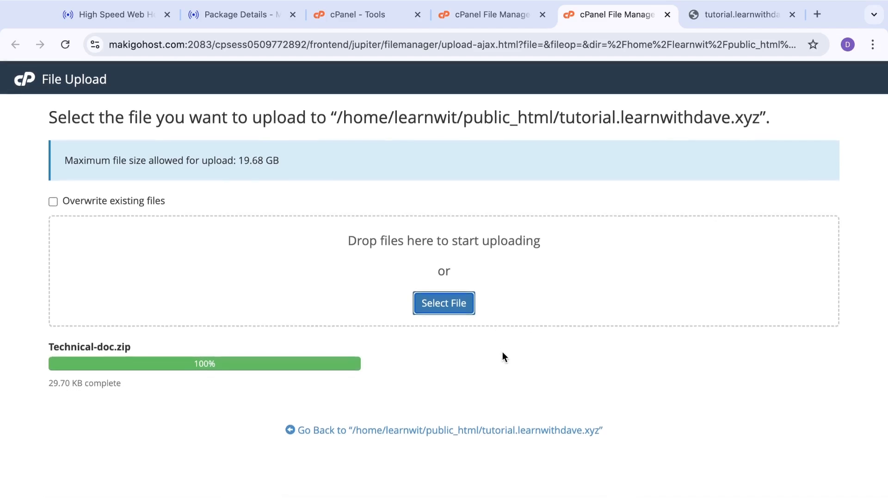
{"action": "left_click", "coordinate": [333, 432]}
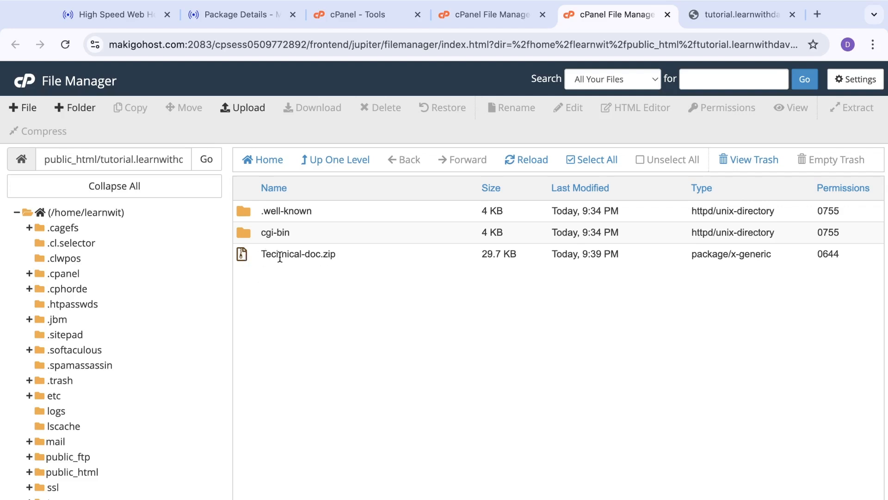
Step: Extract Technical-doc.zip into /public_html/tutorial.learnwithdave.xyz, review the extraction results and close them
{"action": "left_click", "coordinate": [243, 254]}
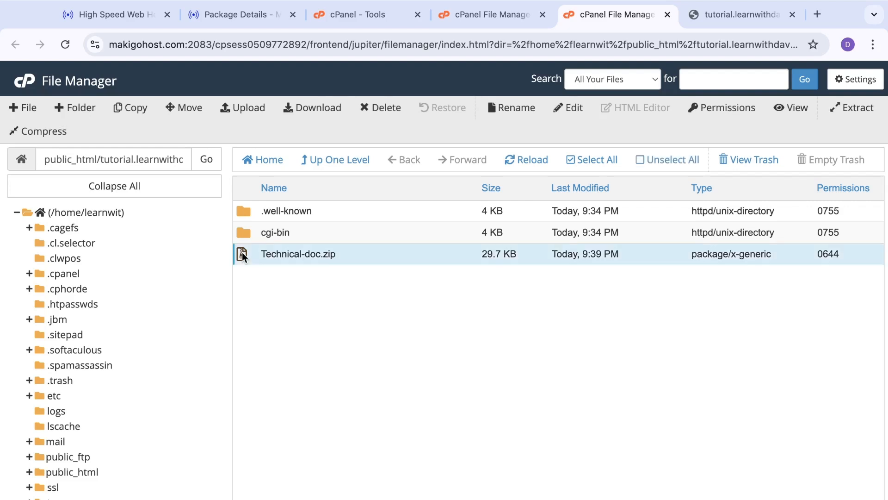
{"action": "right_click", "coordinate": [242, 255]}
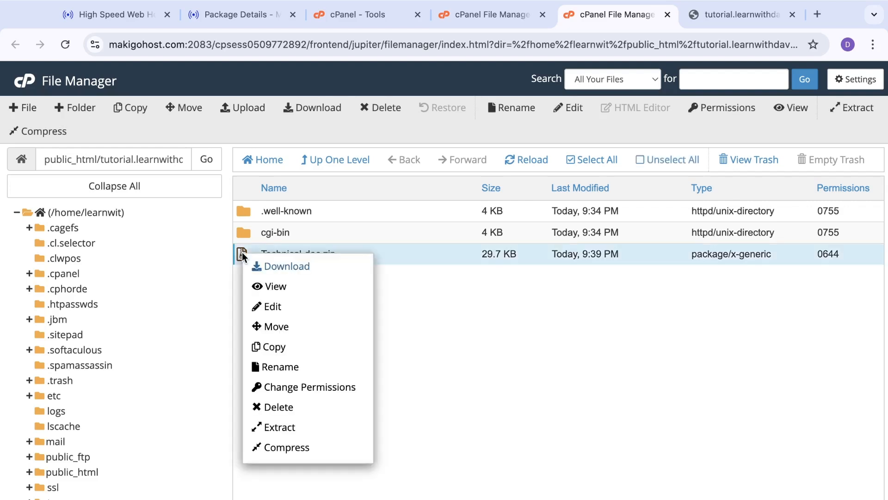
{"action": "left_click", "coordinate": [316, 428]}
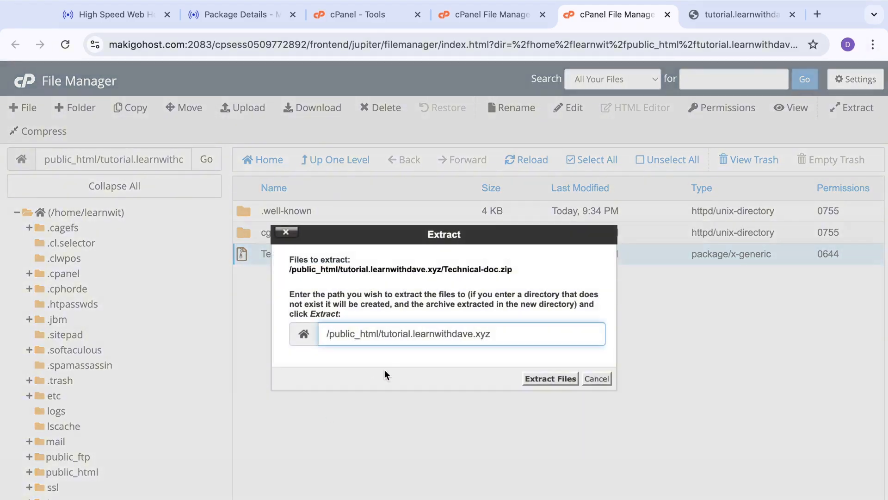
{"action": "left_click", "coordinate": [539, 379]}
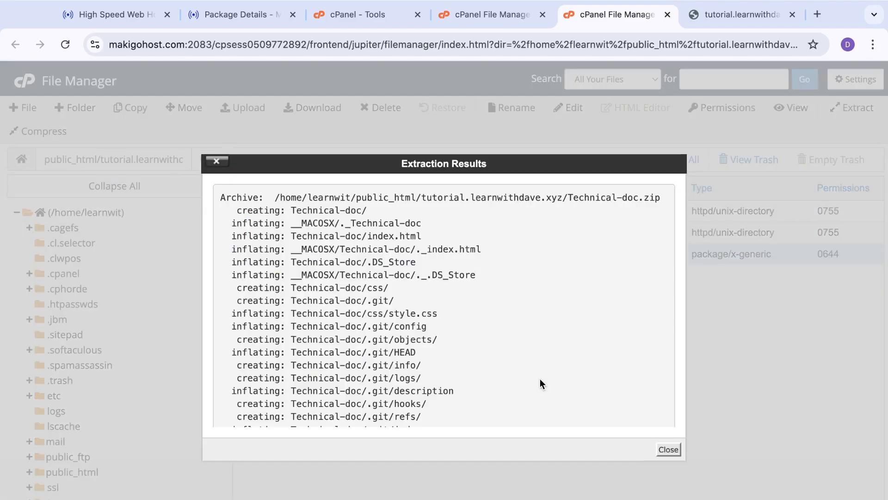
{"action": "scroll", "coordinate": [539, 378], "scroll_direction": "down", "scroll_amount": 10}
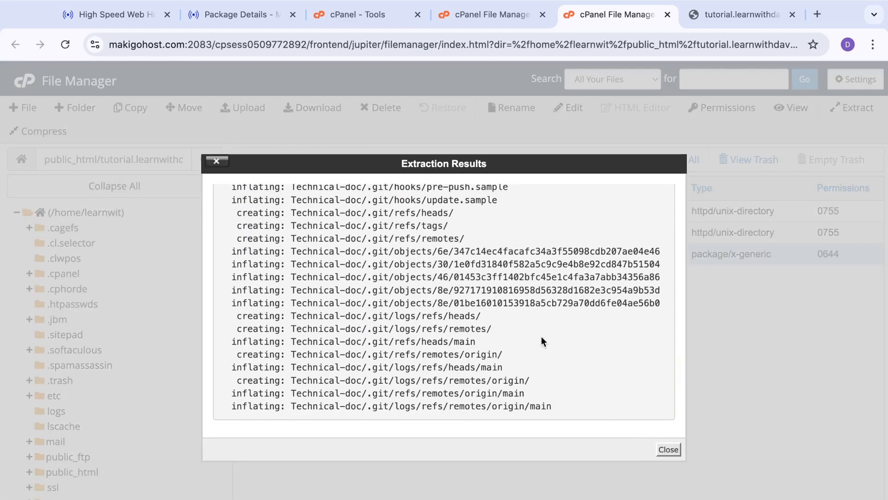
{"action": "scroll", "coordinate": [542, 338], "scroll_direction": "up", "scroll_amount": 10}
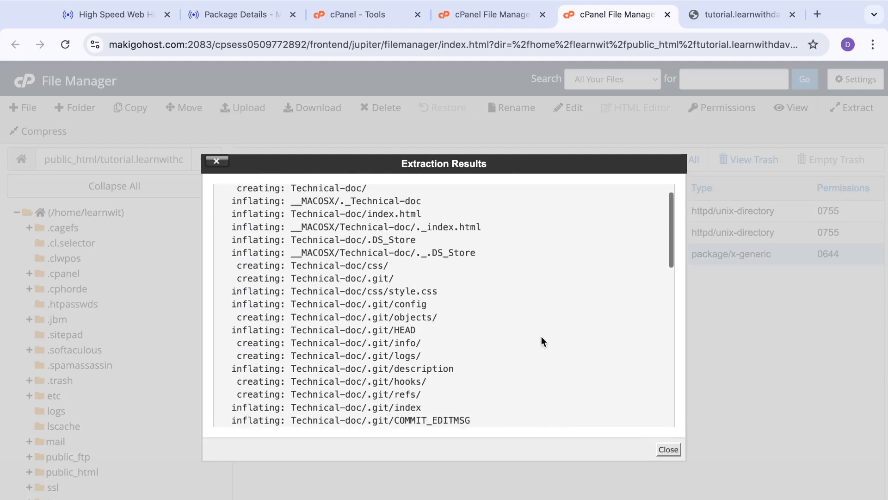
{"action": "scroll", "coordinate": [542, 341], "scroll_direction": "down", "scroll_amount": 3}
{"action": "scroll", "coordinate": [542, 341], "scroll_direction": "up", "scroll_amount": 4}
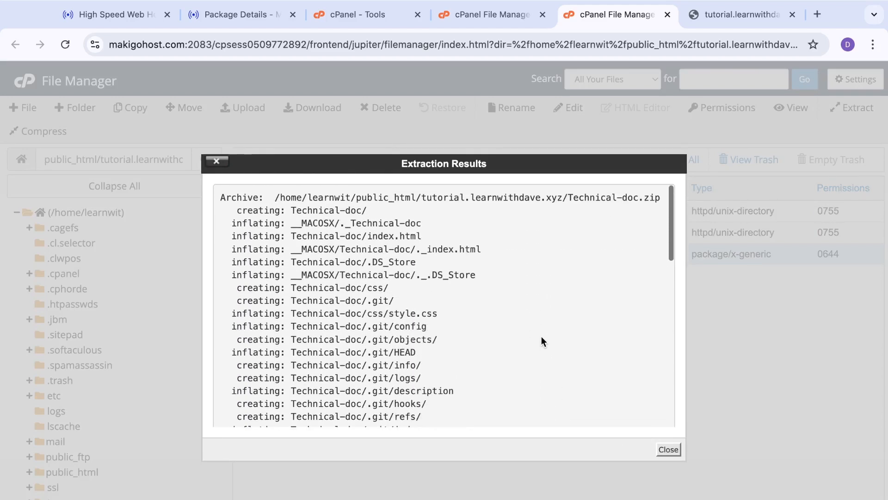
{"action": "left_click", "coordinate": [668, 449]}
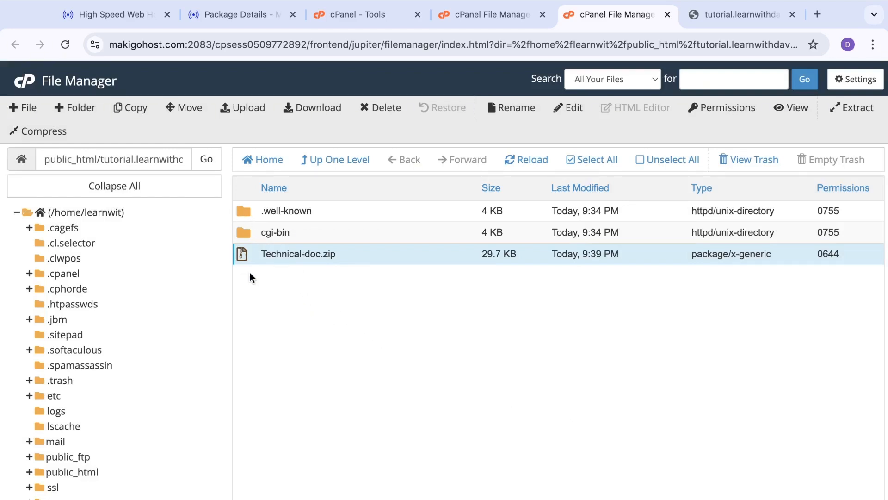
Step: Reopen the tutorial.learnwithdave.xyz folder from public_html to refresh its listing and delete Technical-doc.zip
{"action": "left_click", "coordinate": [335, 164]}
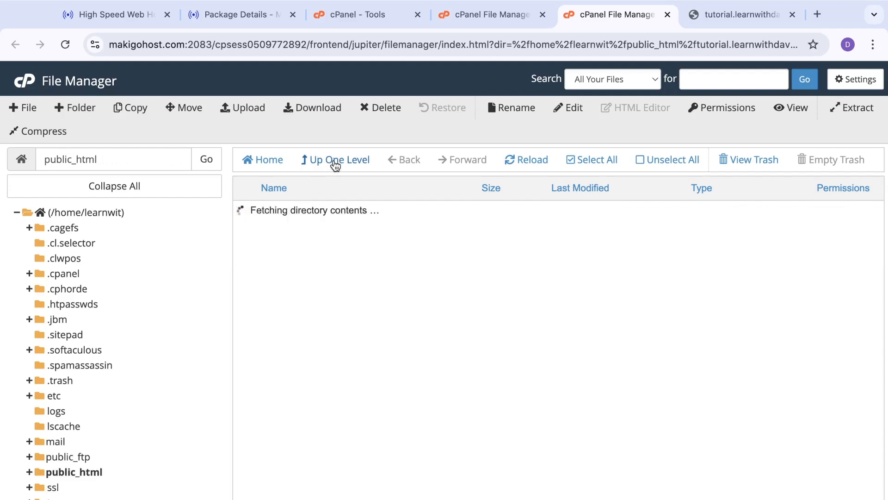
{"action": "left_click", "coordinate": [341, 250]}
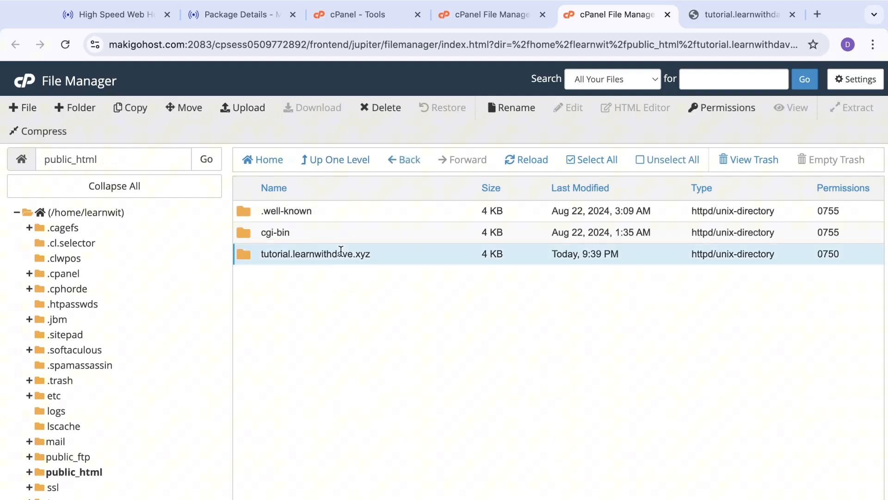
{"action": "double_click", "coordinate": [283, 255]}
{"action": "left_click", "coordinate": [322, 305]}
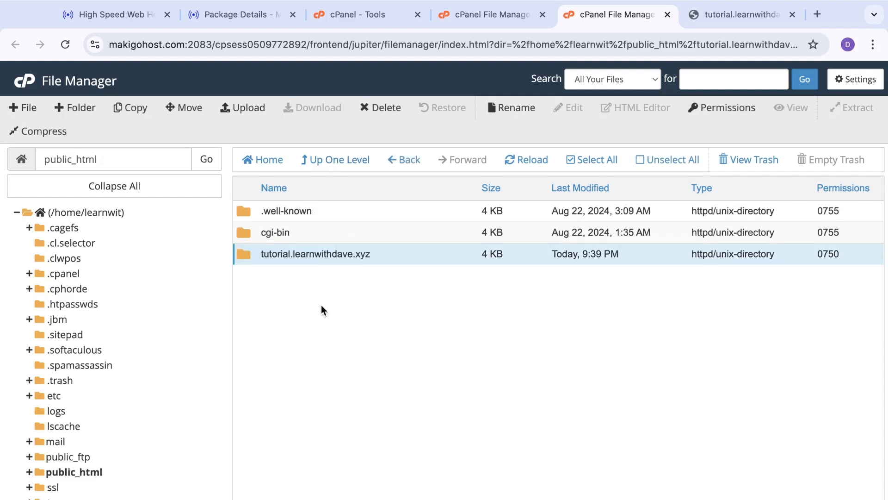
{"action": "double_click", "coordinate": [246, 253]}
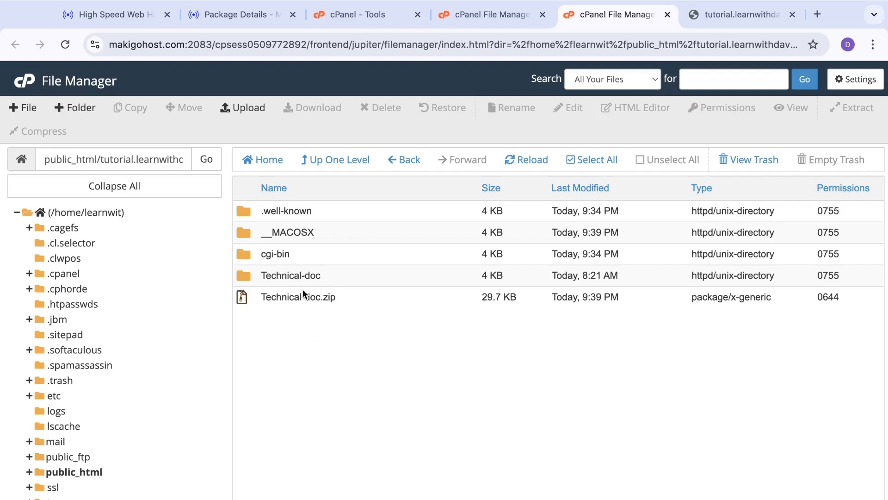
{"action": "left_click", "coordinate": [243, 301]}
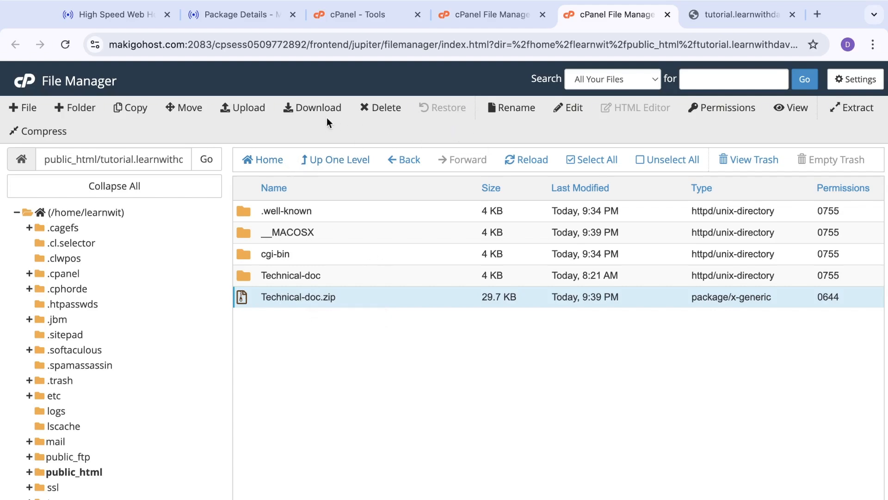
{"action": "left_click", "coordinate": [374, 111]}
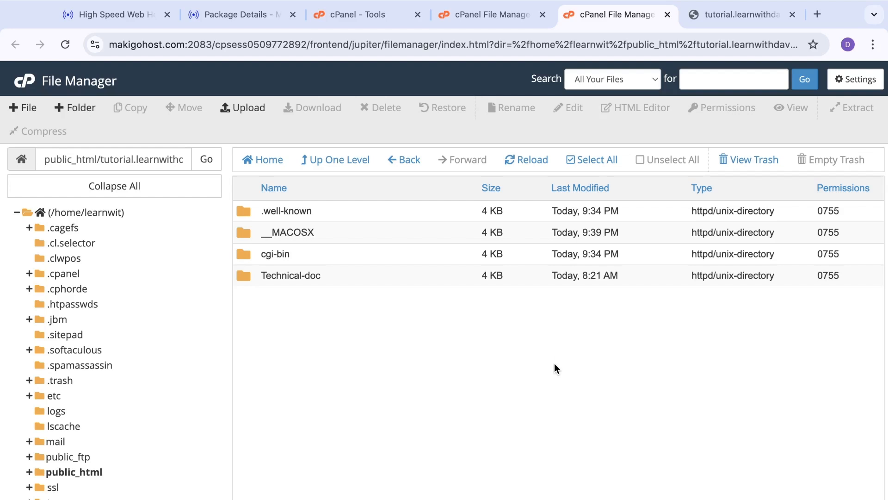
Step: Move everything inside the extracted Technical-doc folder to /public_html/tutorial.learnwithdave.xyz
{"action": "left_click", "coordinate": [366, 277]}
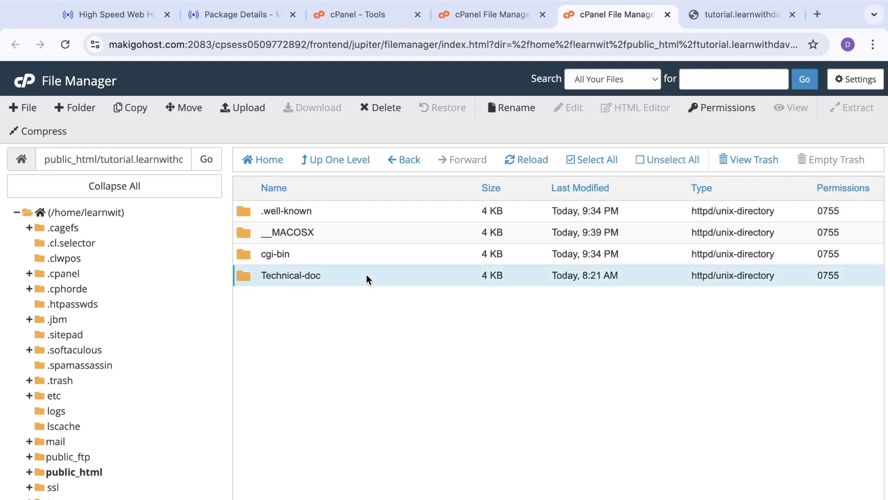
{"action": "double_click", "coordinate": [367, 275]}
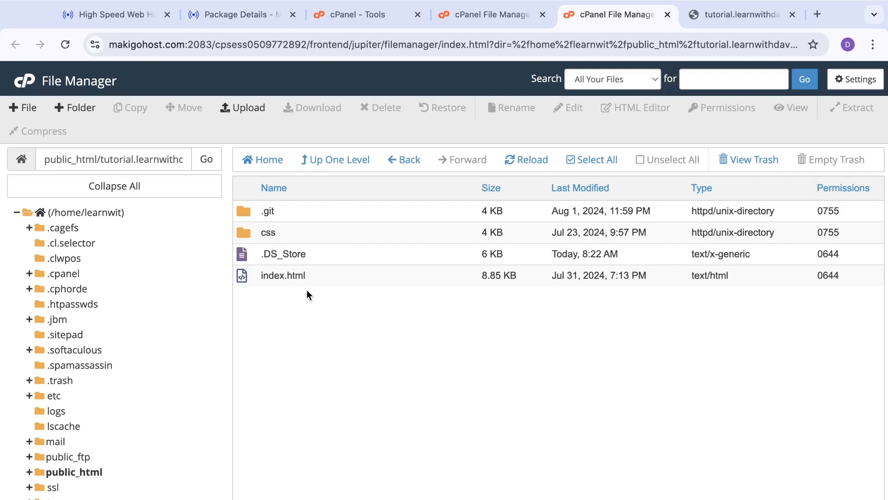
{"action": "left_click_drag", "start_coordinate": [301, 221], "coordinate": [325, 219]}
{"action": "left_click", "coordinate": [344, 306]}
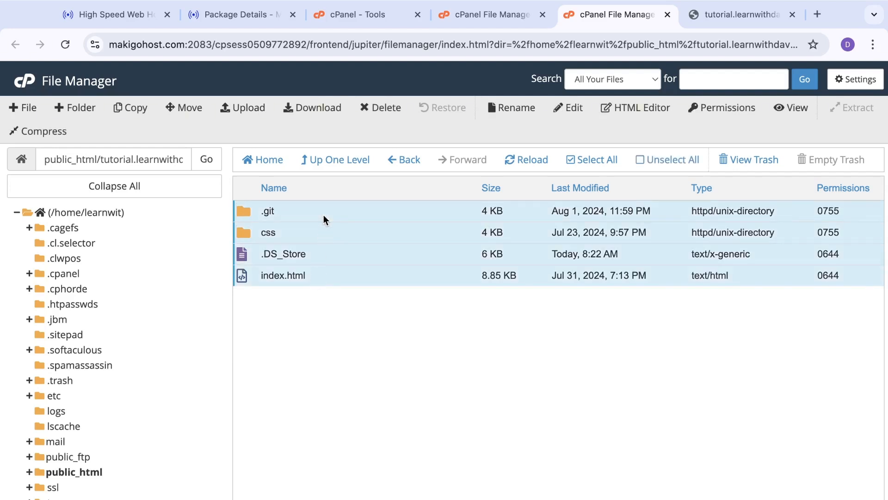
{"action": "left_click", "coordinate": [189, 107]}
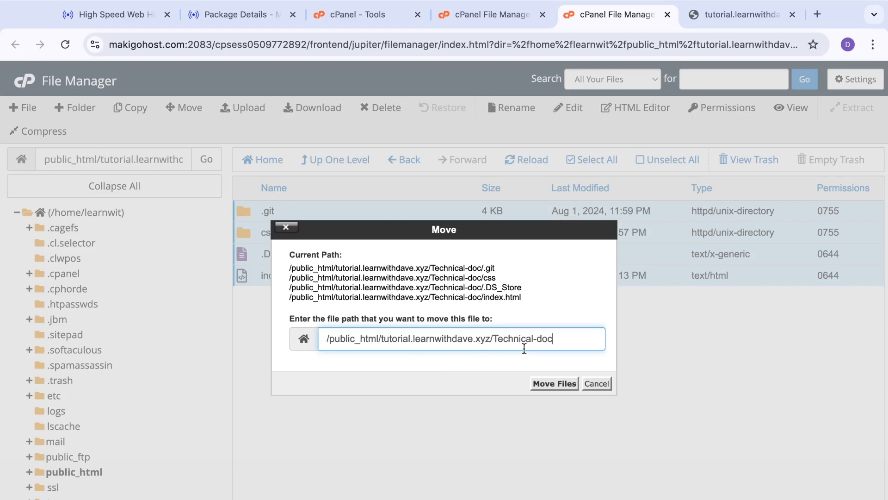
{"action": "key", "text": "BackSpace"}
{"action": "key", "text": "BackSpace"}
{"action": "key", "text": "BackSpace"}
{"action": "key", "text": "BackSpace"}
{"action": "key", "text": "BackSpace"}
{"action": "key", "text": "BackSpace"}
{"action": "key", "text": "BackSpace"}
{"action": "key", "text": "BackSpace"}
{"action": "key", "text": "BackSpace"}
{"action": "key", "text": "BackSpace"}
{"action": "key", "text": "BackSpace"}
{"action": "key", "text": "BackSpace"}
{"action": "key", "text": "BackSpace"}
{"action": "key", "text": "BackSpace"}
{"action": "left_click", "coordinate": [554, 384]}
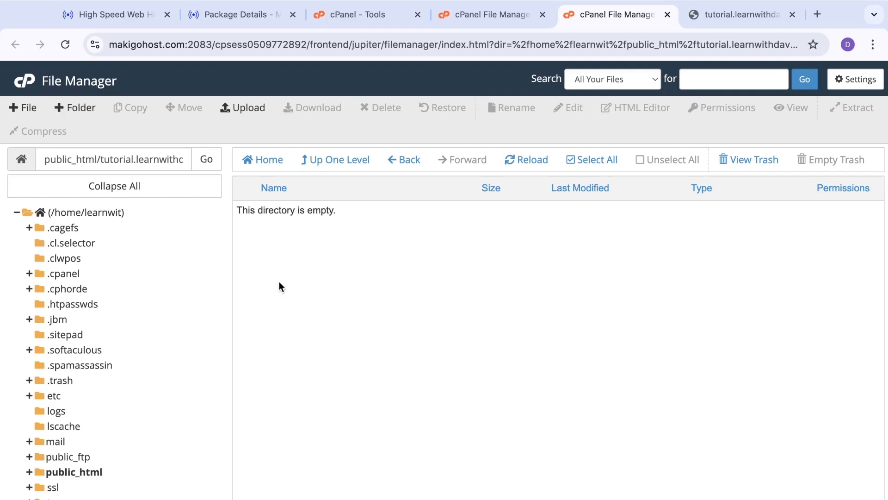
Step: Go back to public_html and open the tutorial.learnwithdave.xyz folder to check the moved files
{"action": "left_click", "coordinate": [86, 475]}
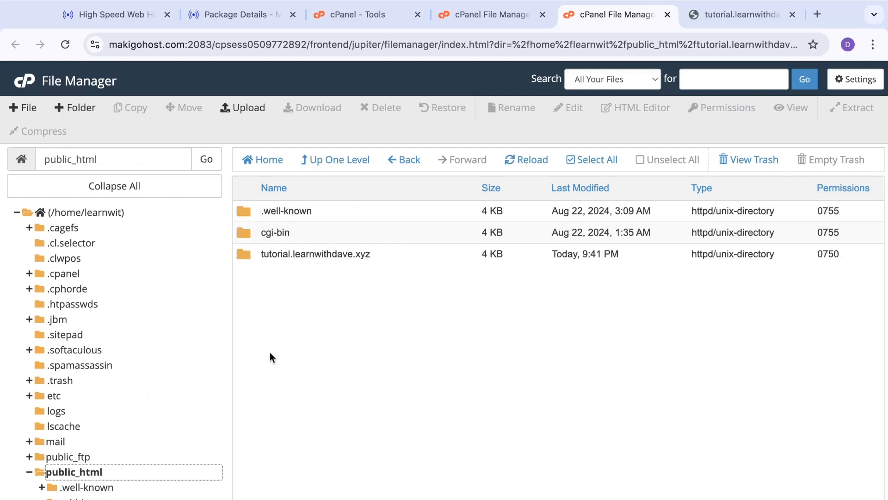
{"action": "double_click", "coordinate": [284, 255]}
{"action": "left_click", "coordinate": [268, 292]}
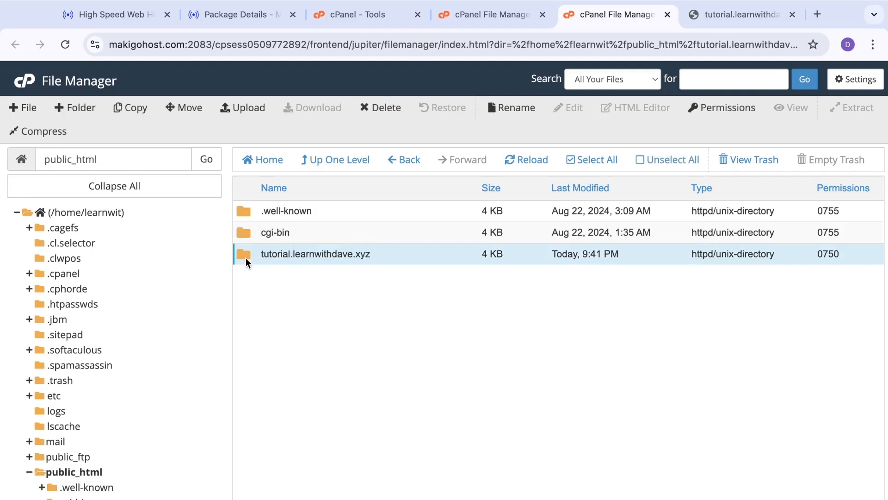
{"action": "double_click", "coordinate": [245, 251]}
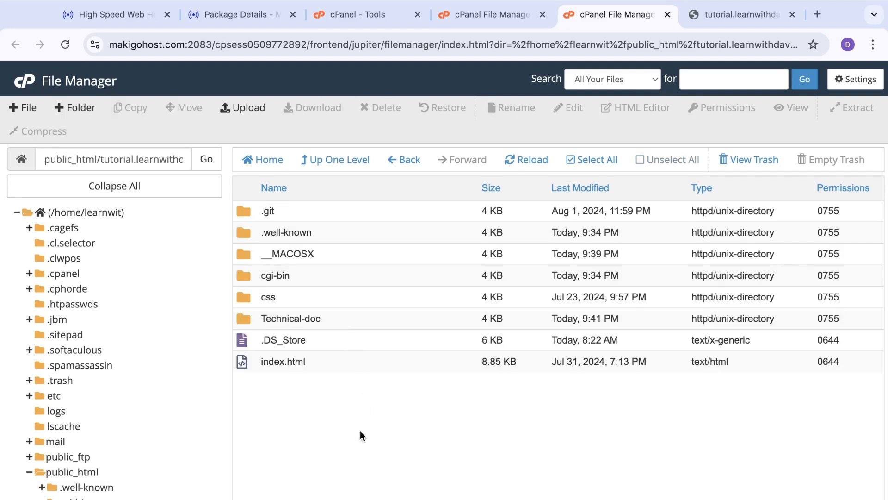
{"action": "left_click", "coordinate": [711, 15]}
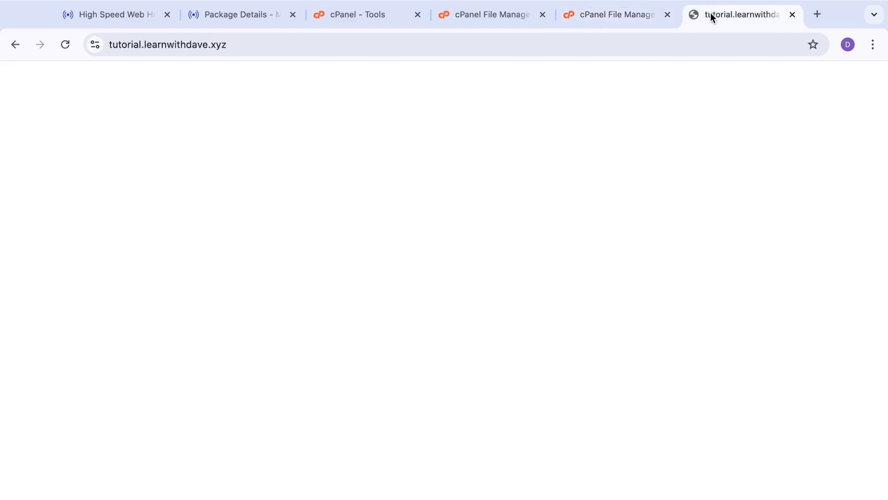
{"action": "left_click", "coordinate": [66, 45]}
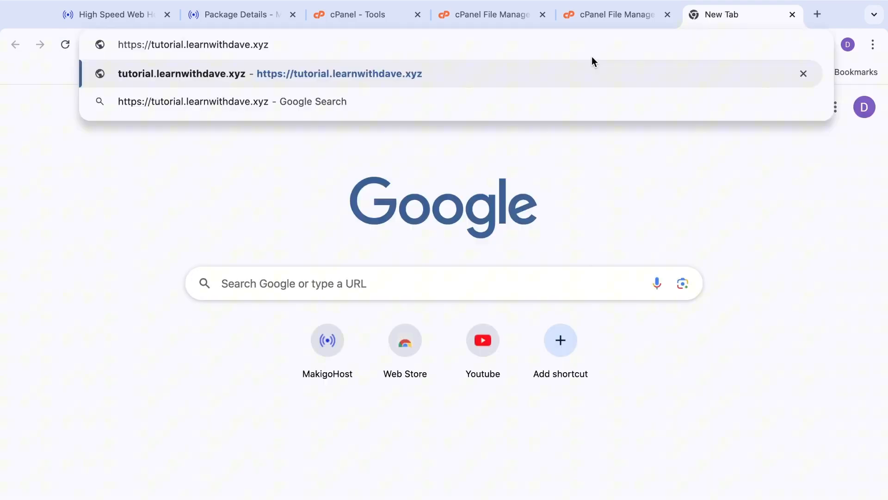
{"action": "key", "text": "Return"}
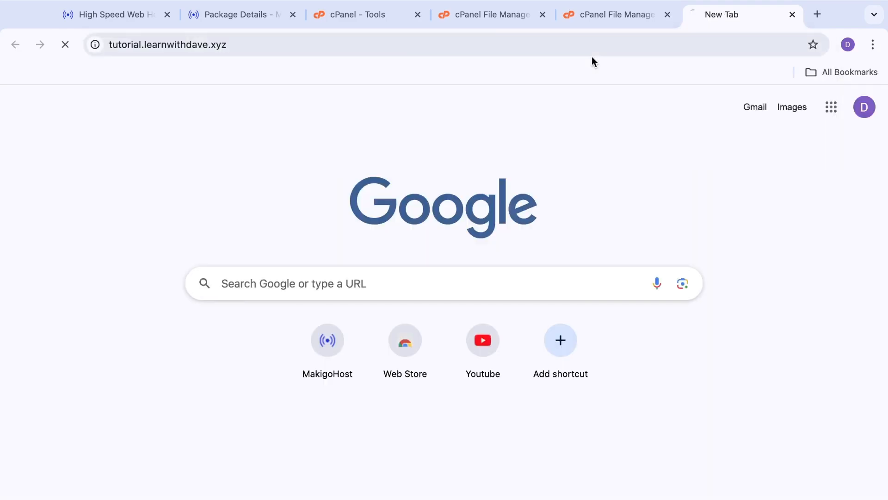
{"action": "left_click", "coordinate": [61, 47]}
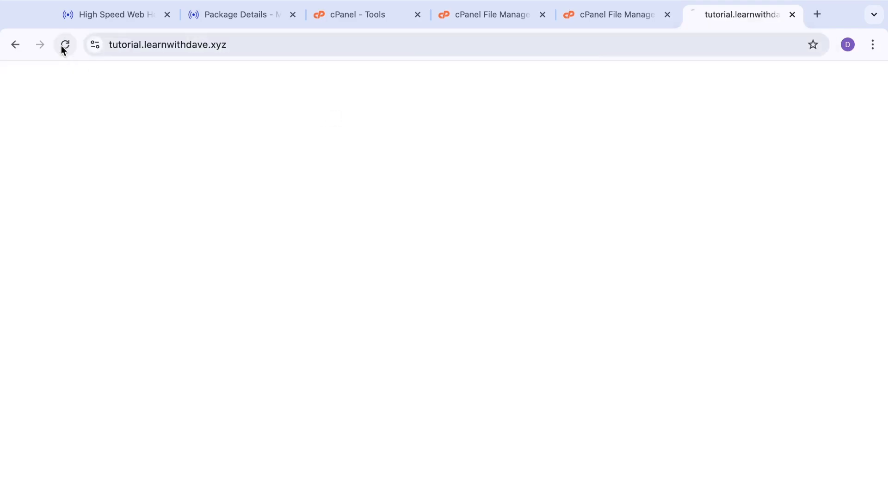
{"action": "left_click", "coordinate": [63, 48]}
Step: Check the subdomain's folder contents in File Manager, then go back to the live site and reload it
{"action": "left_click", "coordinate": [602, 18]}
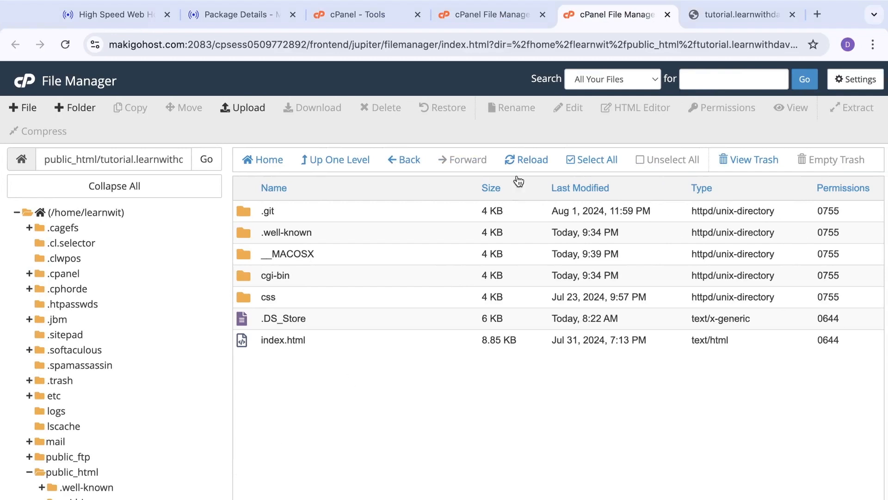
{"action": "left_click", "coordinate": [715, 14]}
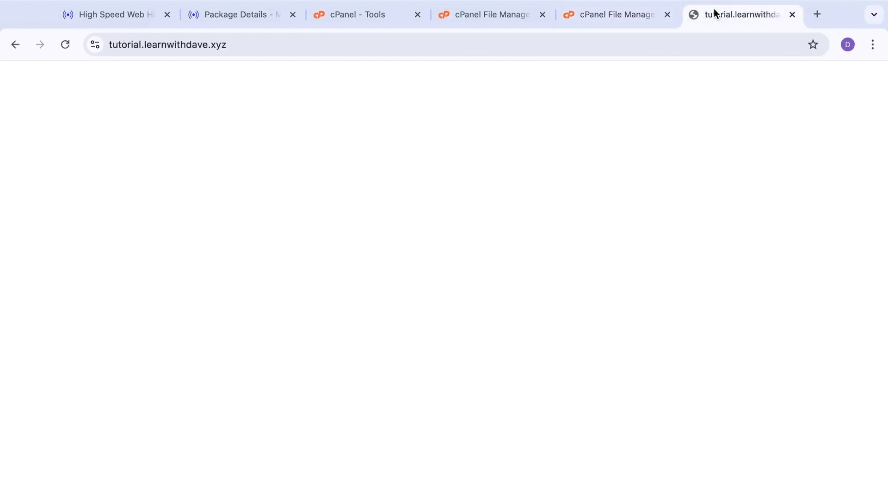
{"action": "left_click", "coordinate": [64, 49]}
Step: Inspect the blank page, toggle the Disable cache option for network requests, close the developer tools and reload the site
{"action": "right_click", "coordinate": [603, 109]}
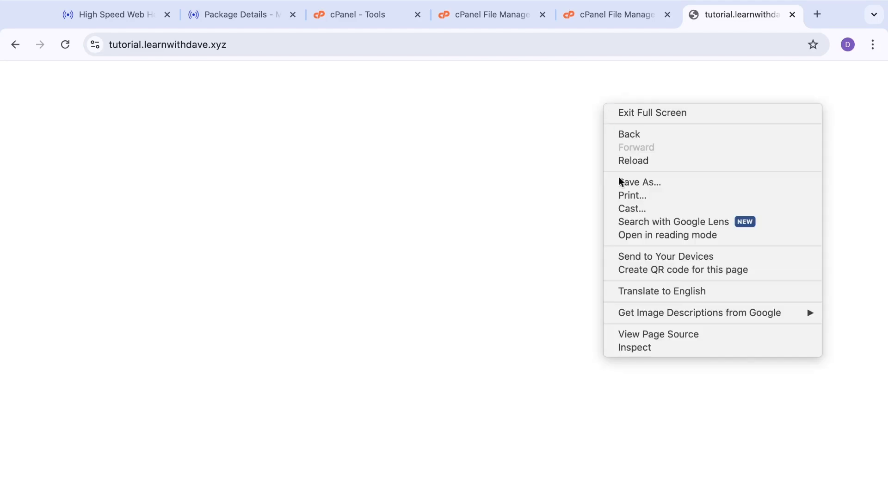
{"action": "left_click", "coordinate": [625, 345]}
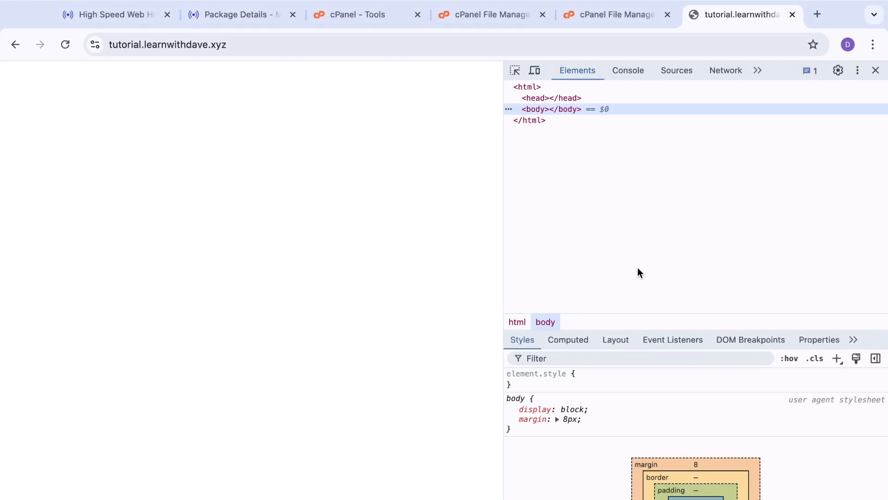
{"action": "left_click", "coordinate": [727, 75]}
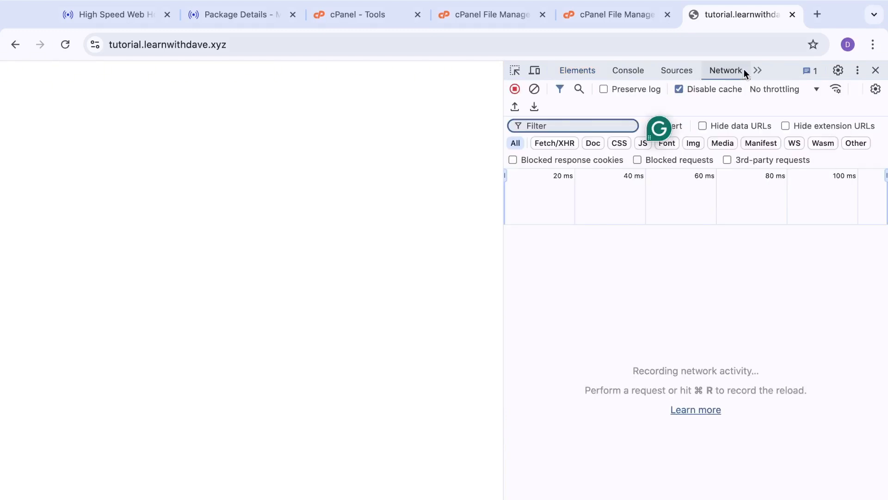
{"action": "left_click", "coordinate": [679, 89]}
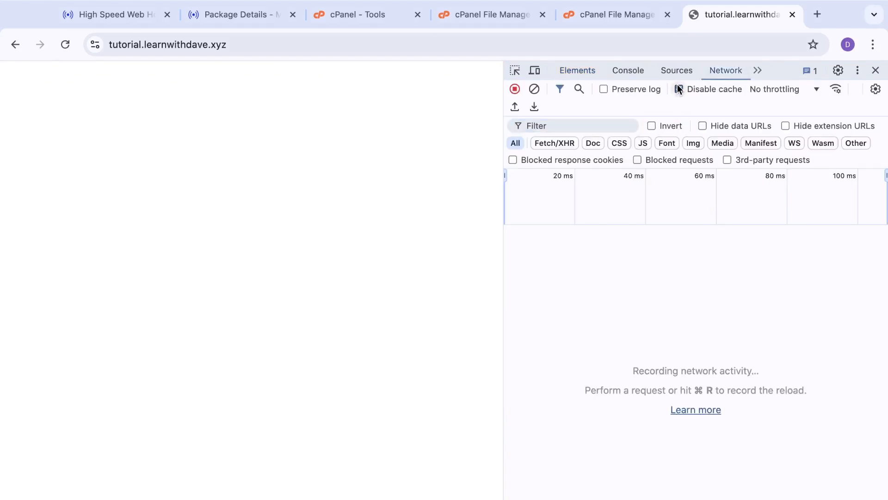
{"action": "left_click", "coordinate": [876, 71]}
{"action": "left_click", "coordinate": [65, 45]}
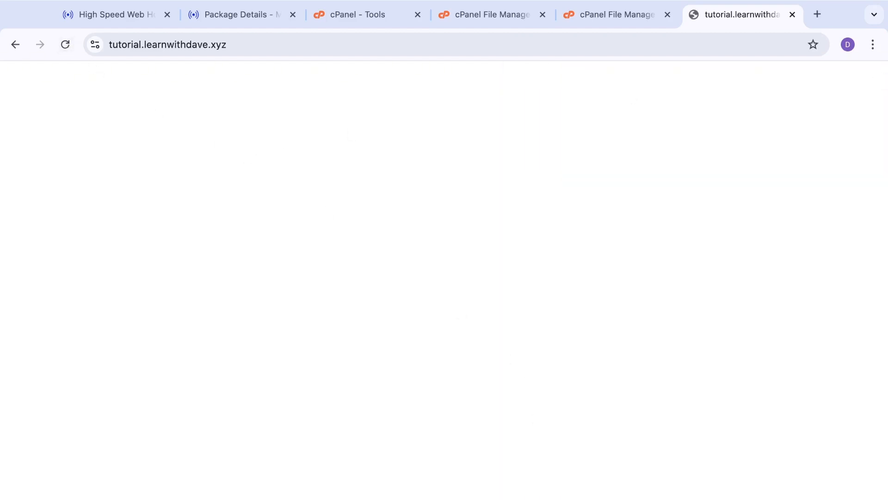
{"action": "right_click", "coordinate": [658, 497]}
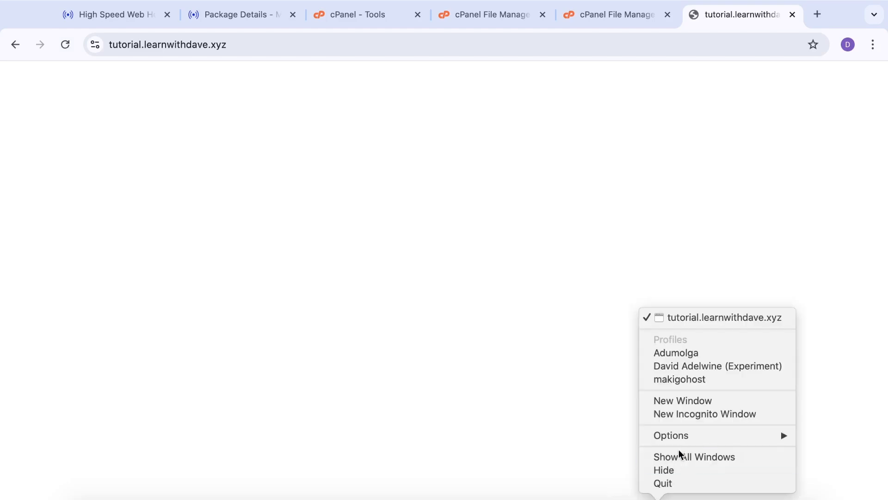
{"action": "left_click", "coordinate": [691, 413]}
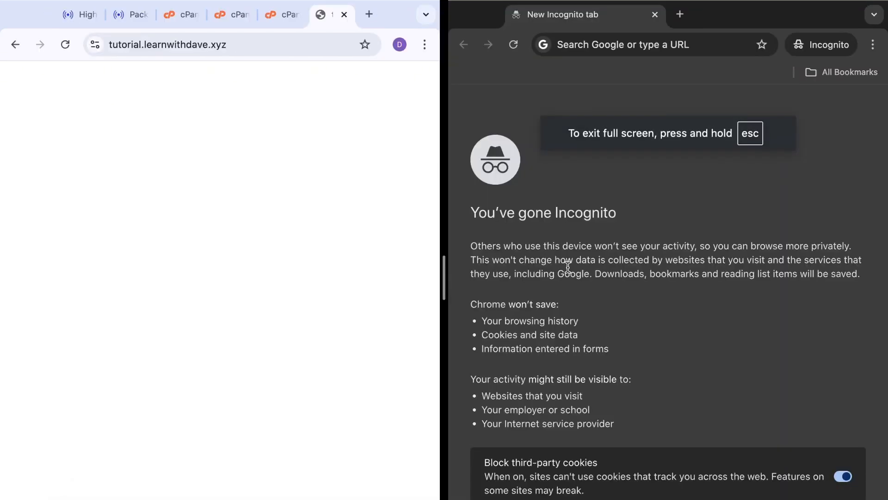
{"action": "left_click", "coordinate": [627, 47]}
{"action": "type", "text": "https://tutorial.learnwithdave.xyz"}
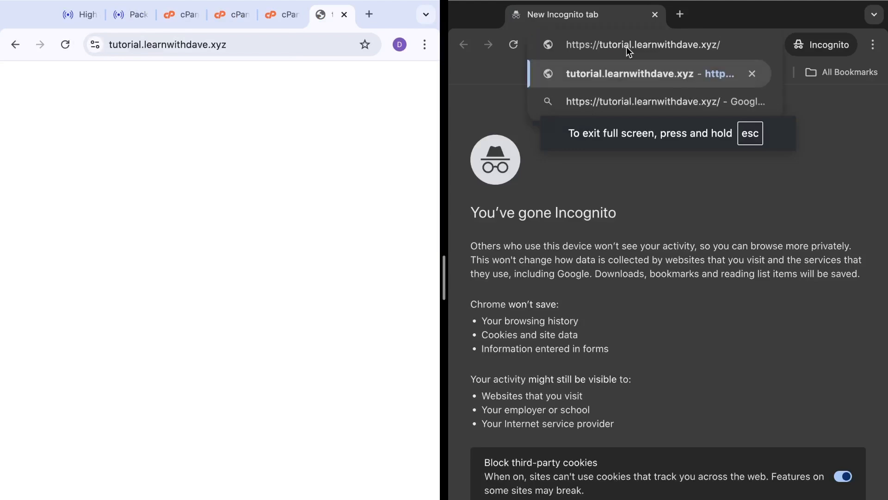
{"action": "key", "text": "Return"}
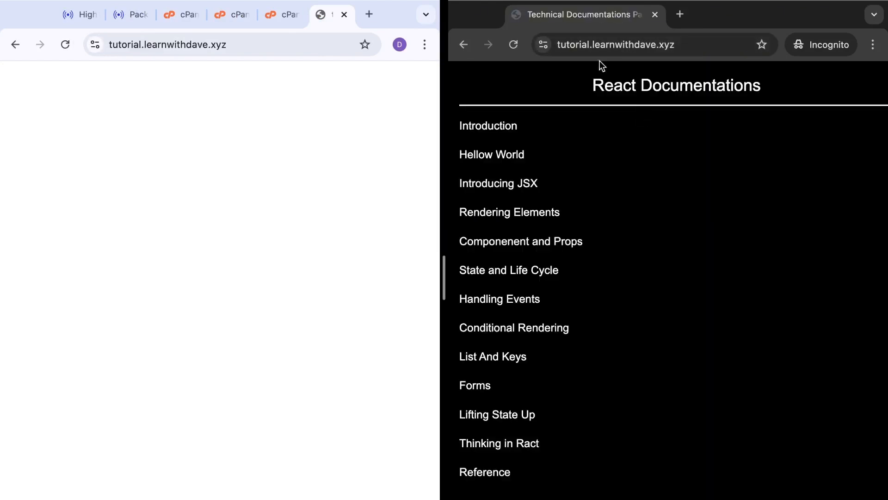
Step: View the site's connection security information, close it and take the incognito window out of the split full-screen view
{"action": "left_click", "coordinate": [547, 44]}
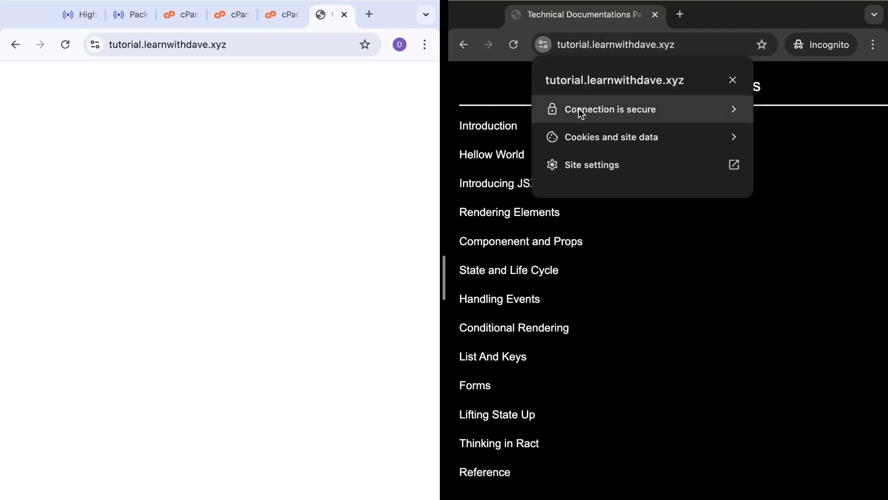
{"action": "left_click", "coordinate": [683, 243]}
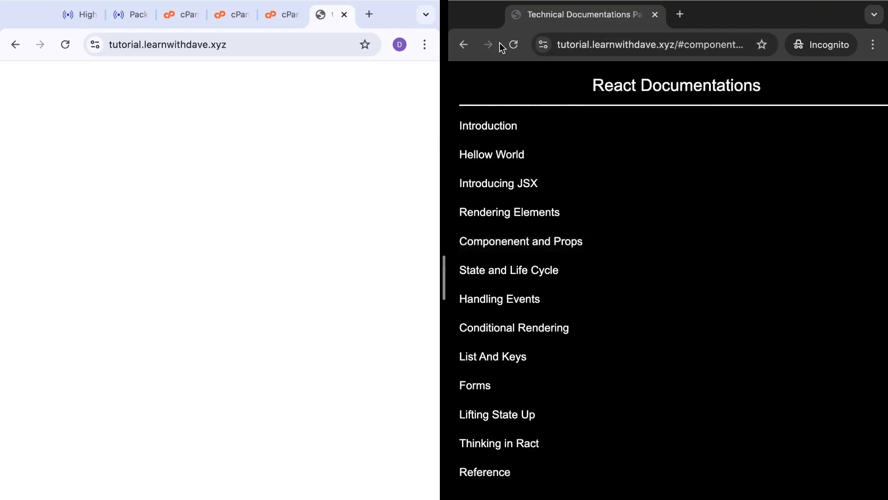
{"action": "mouse_move", "coordinate": [465, 0]}
{"action": "left_click", "coordinate": [489, 29]}
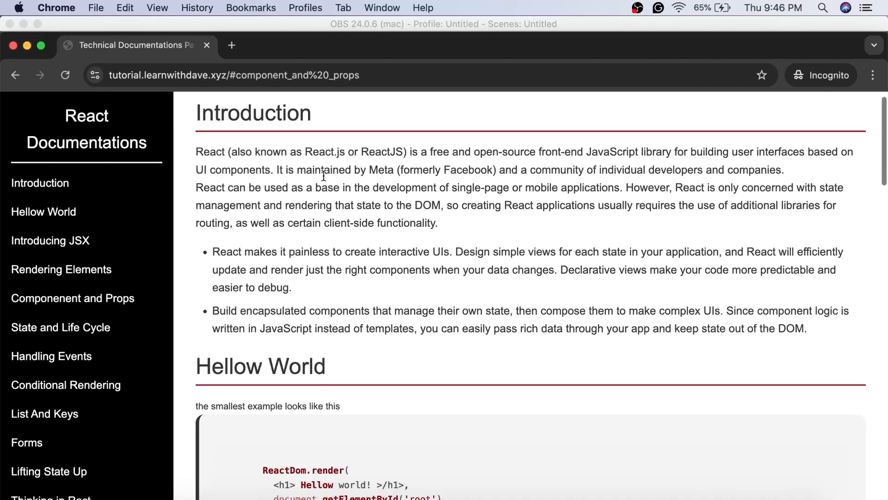
Step: Look through the live documentation page, including its Rendering Elements section, and return to the subdomain's folder in File Manager
{"action": "scroll", "coordinate": [323, 176], "scroll_direction": "down", "scroll_amount": 5}
{"action": "scroll", "coordinate": [141, 236], "scroll_direction": "down", "scroll_amount": 2}
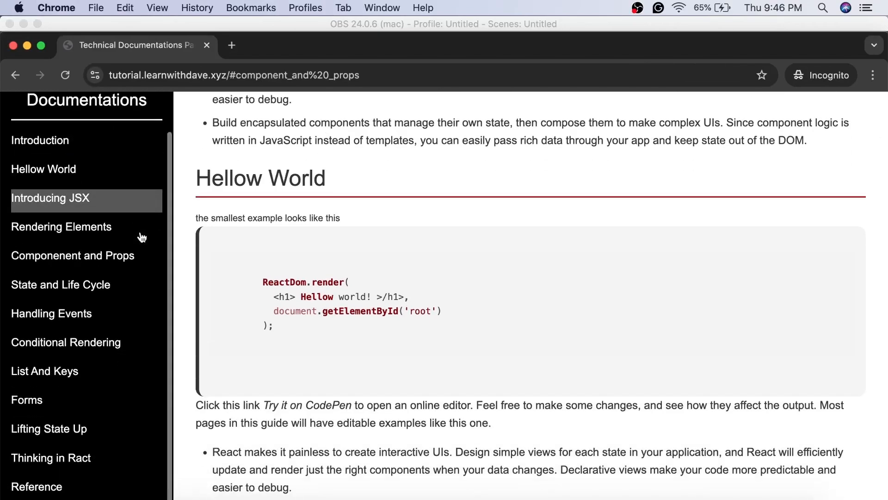
{"action": "left_click", "coordinate": [142, 237]}
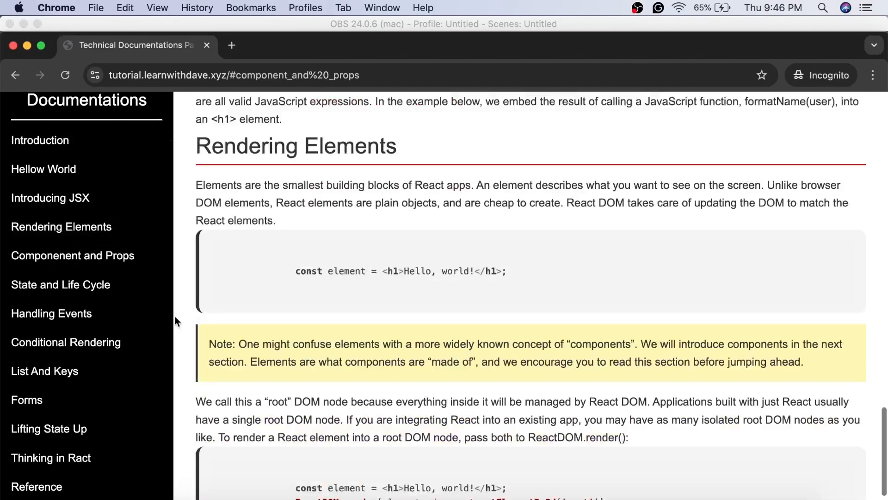
{"action": "scroll", "coordinate": [175, 315], "scroll_direction": "down", "scroll_amount": 5}
{"action": "scroll", "coordinate": [175, 316], "scroll_direction": "up", "scroll_amount": 10}
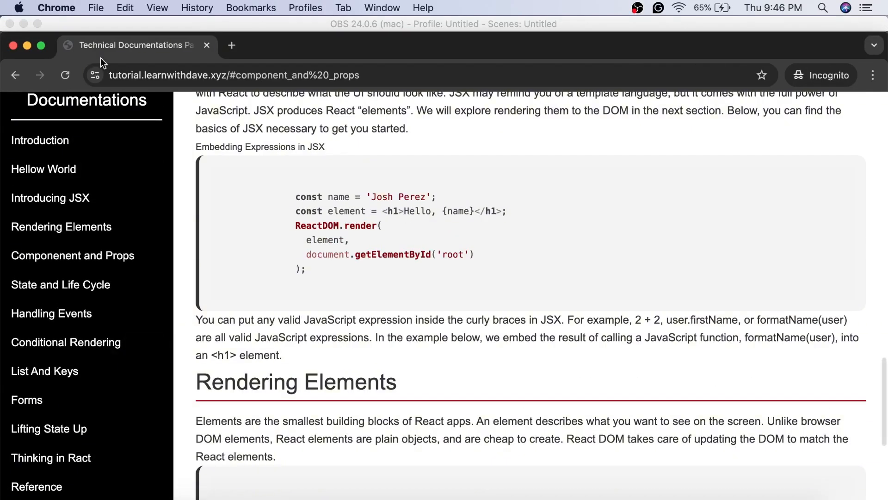
{"action": "scroll", "coordinate": [139, 249], "scroll_direction": "up", "scroll_amount": 1}
{"action": "scroll", "coordinate": [417, 236], "scroll_direction": "down", "scroll_amount": 8}
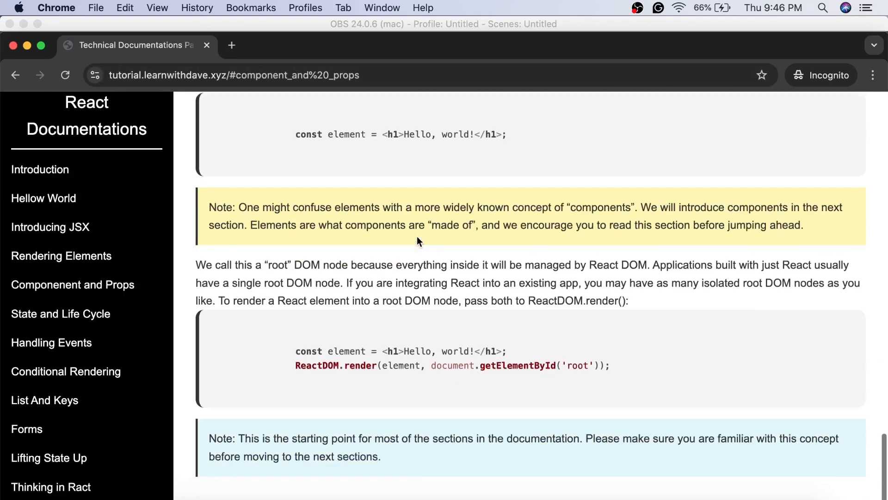
{"action": "scroll", "coordinate": [417, 236], "scroll_direction": "up", "scroll_amount": 20}
{"action": "key", "text": "ctrl+Right"}
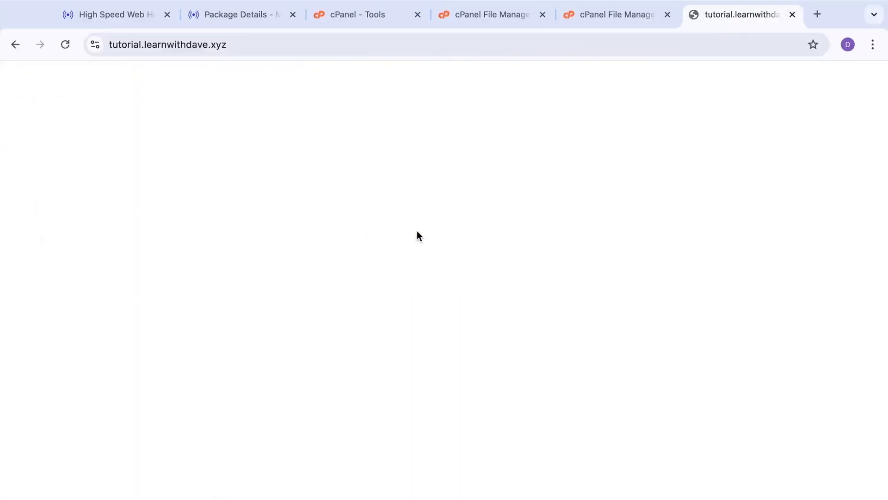
{"action": "left_click", "coordinate": [639, 15]}
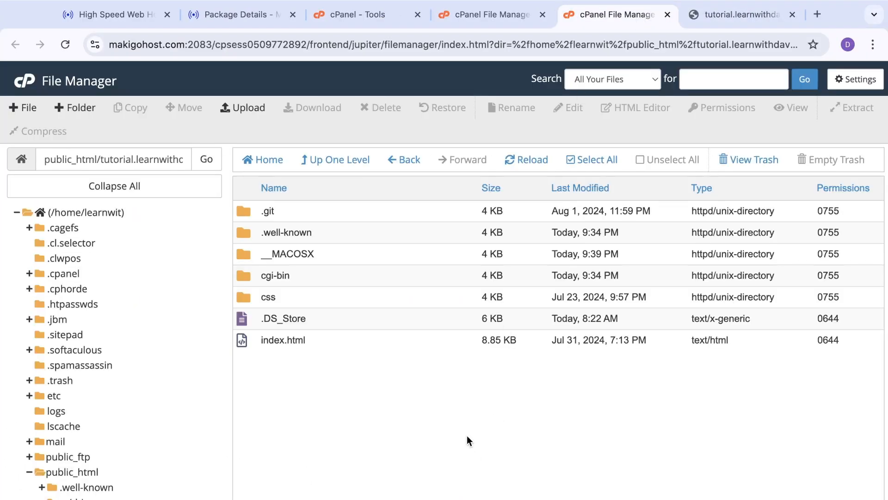